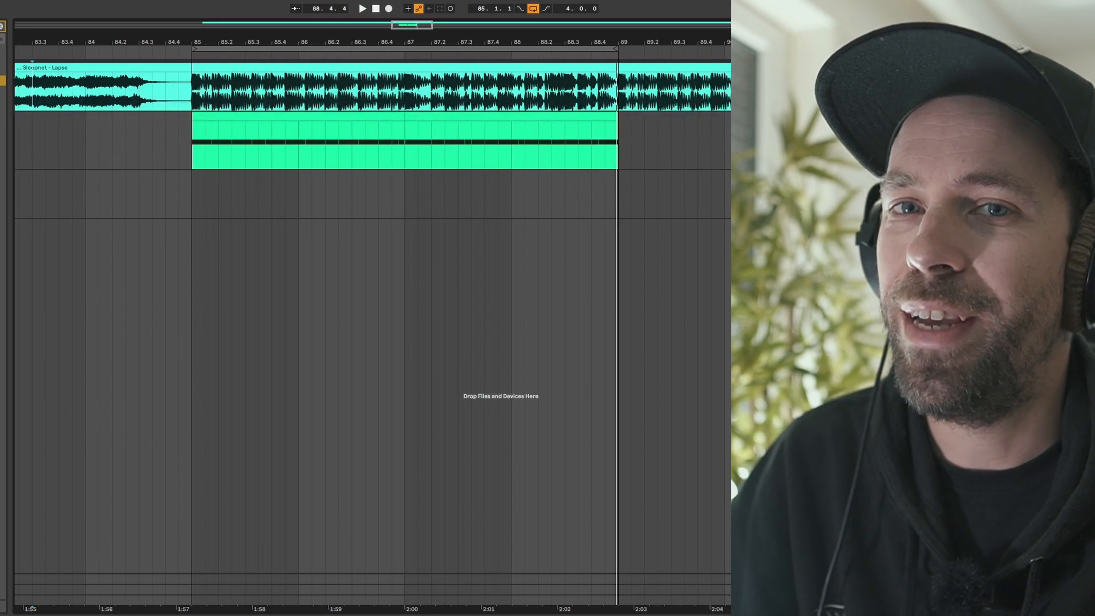
# Play the reference track from bar 84 through the looped section at bars 85 to 89.
pyautogui.click(261, 119)
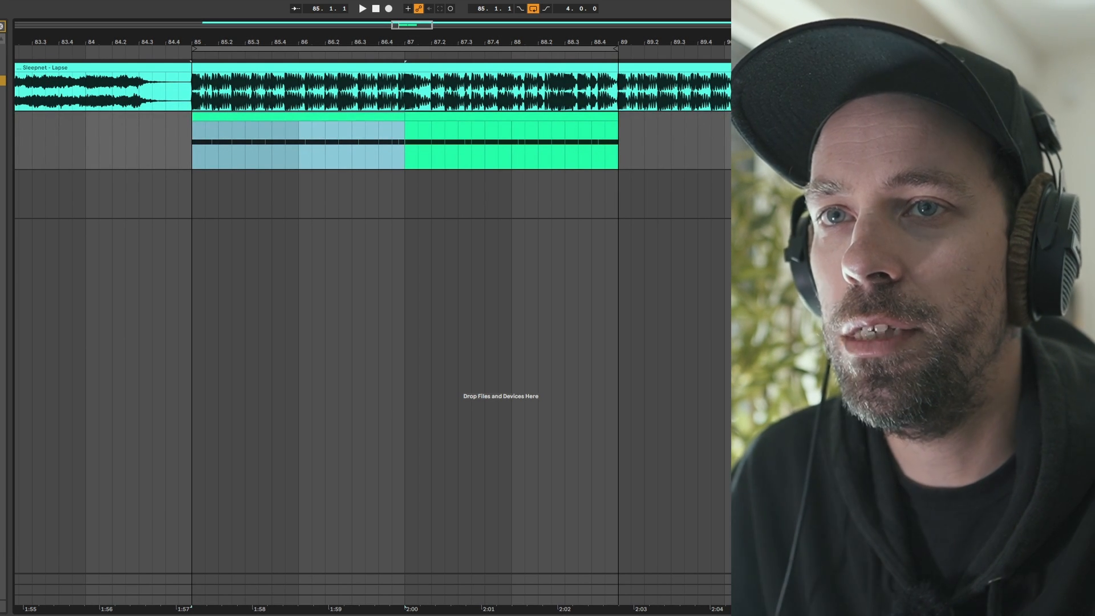
pyautogui.click(373, 50)
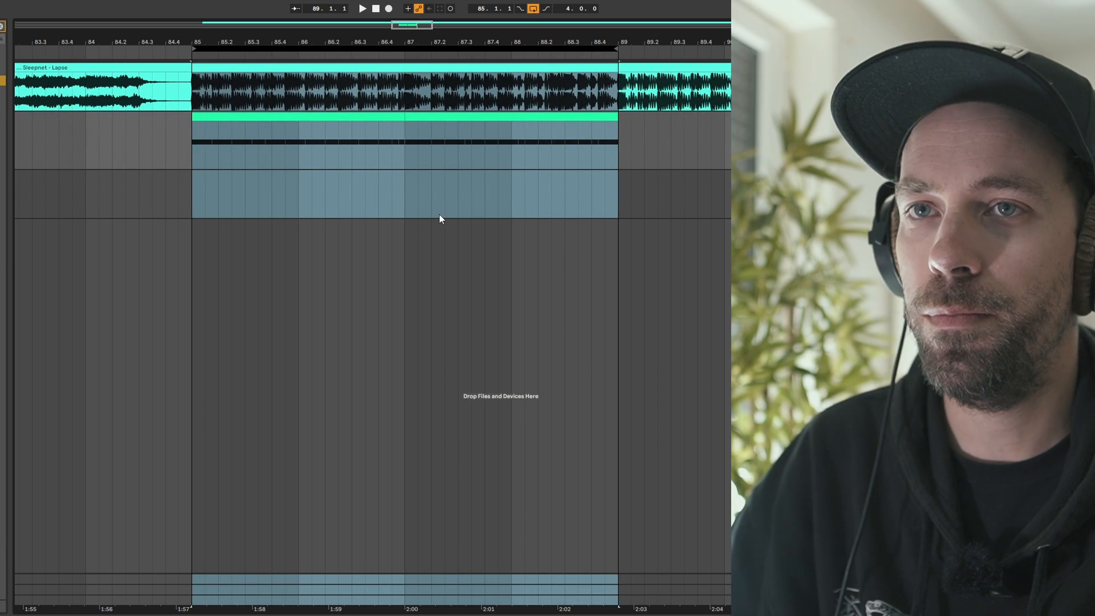
pyautogui.click(86, 92)
pyautogui.press('space')
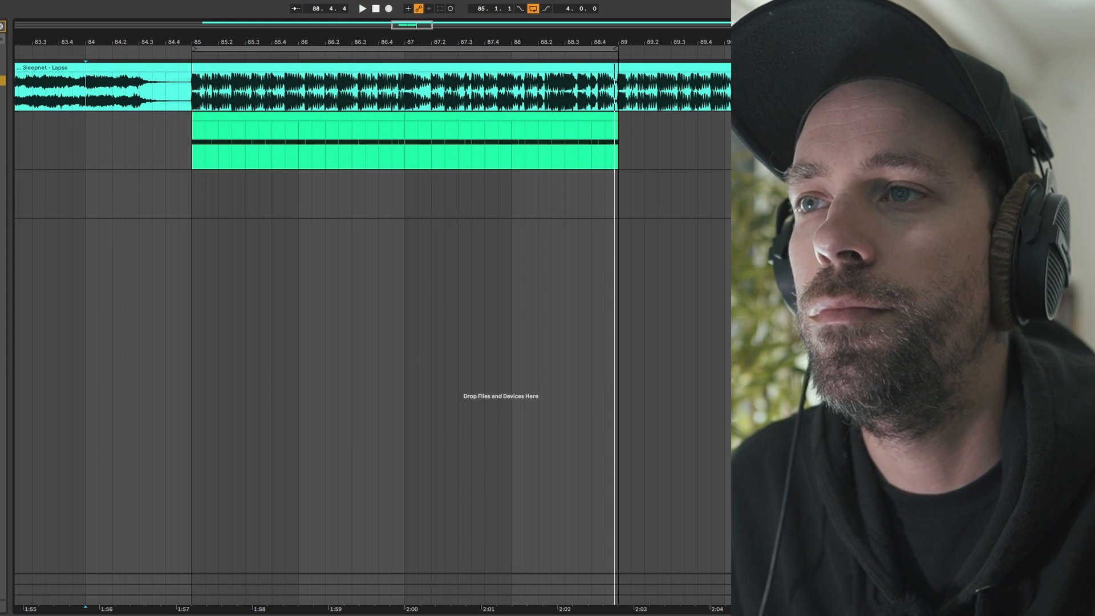
pyautogui.press('space')
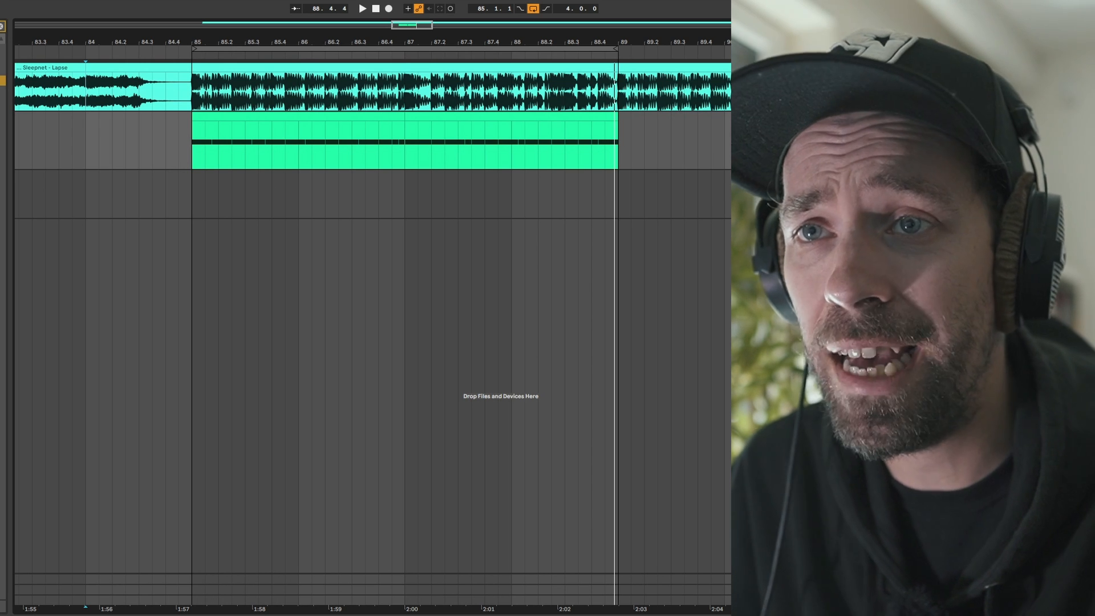
pyautogui.click(1018, 176)
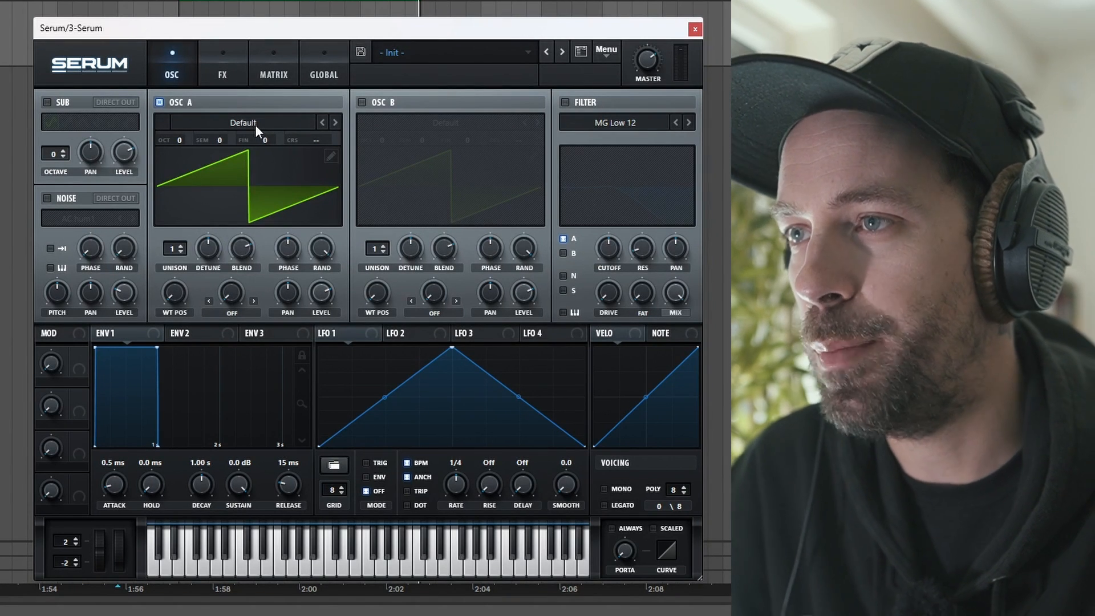
# Load the FFT_Add_2nds wavetable into oscillator A.
pyautogui.click(255, 125)
pyautogui.moveTo(237, 141)
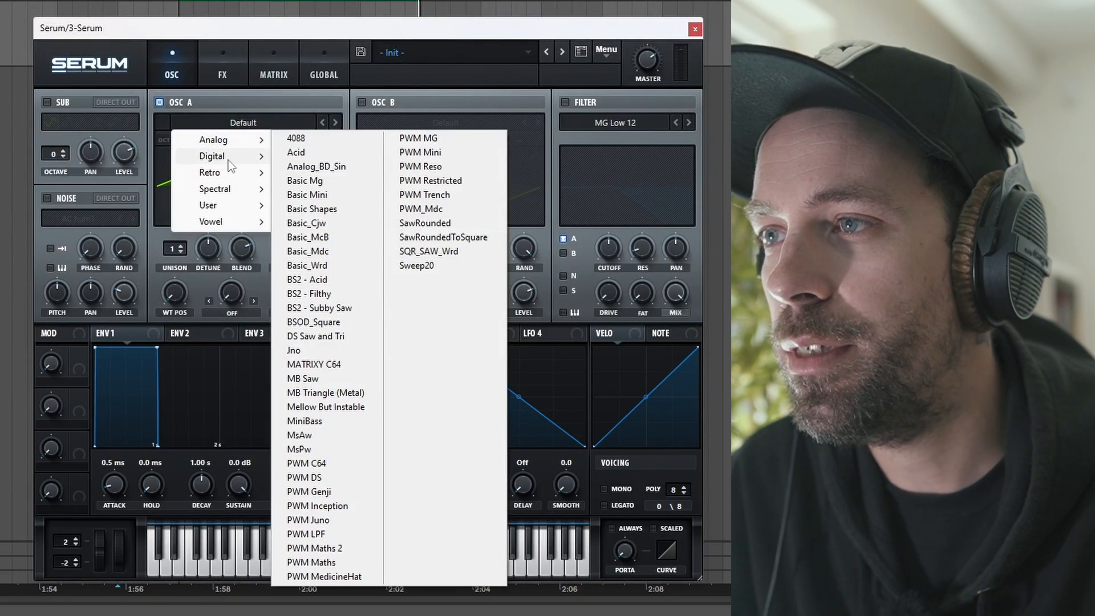
pyautogui.moveTo(229, 160)
pyautogui.click(341, 411)
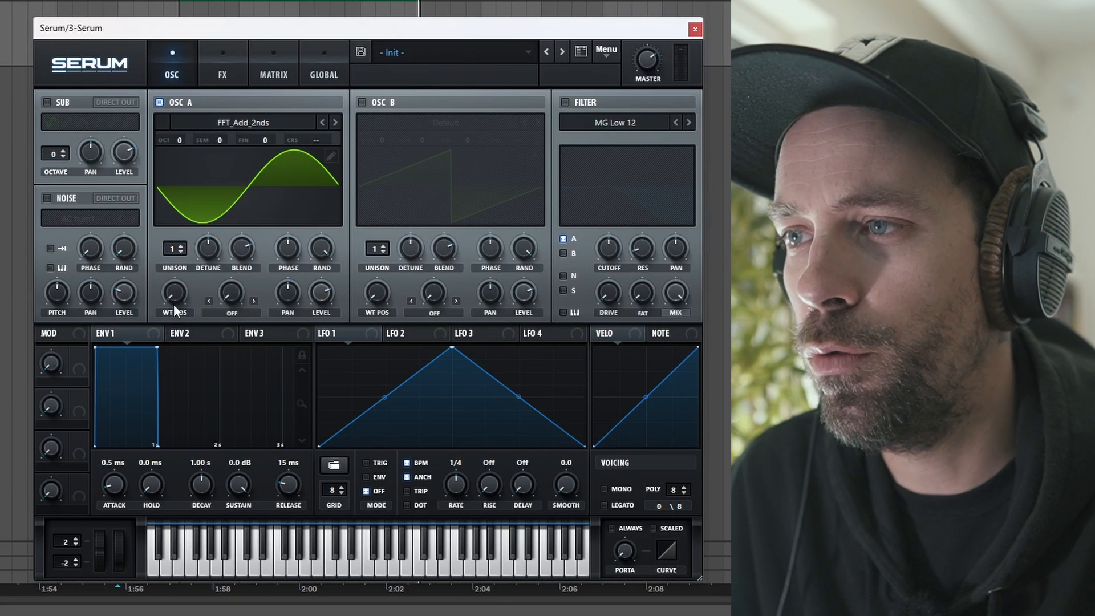
# Enable oscillator B and load the Analog_BD_Sin wavetable into it.
pyautogui.click(361, 102)
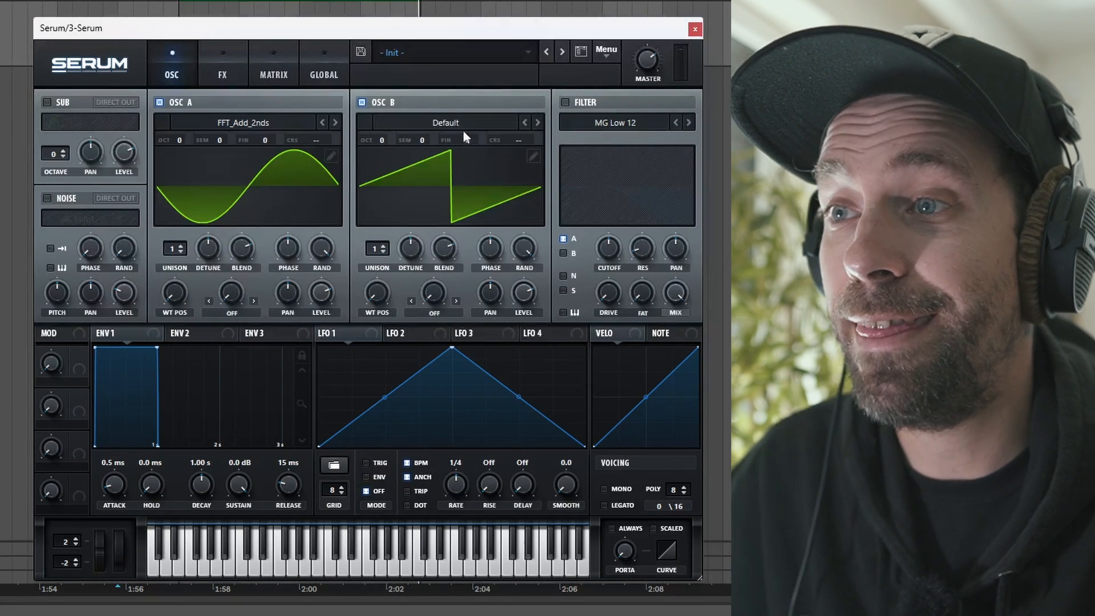
pyautogui.click(453, 116)
pyautogui.moveTo(438, 140)
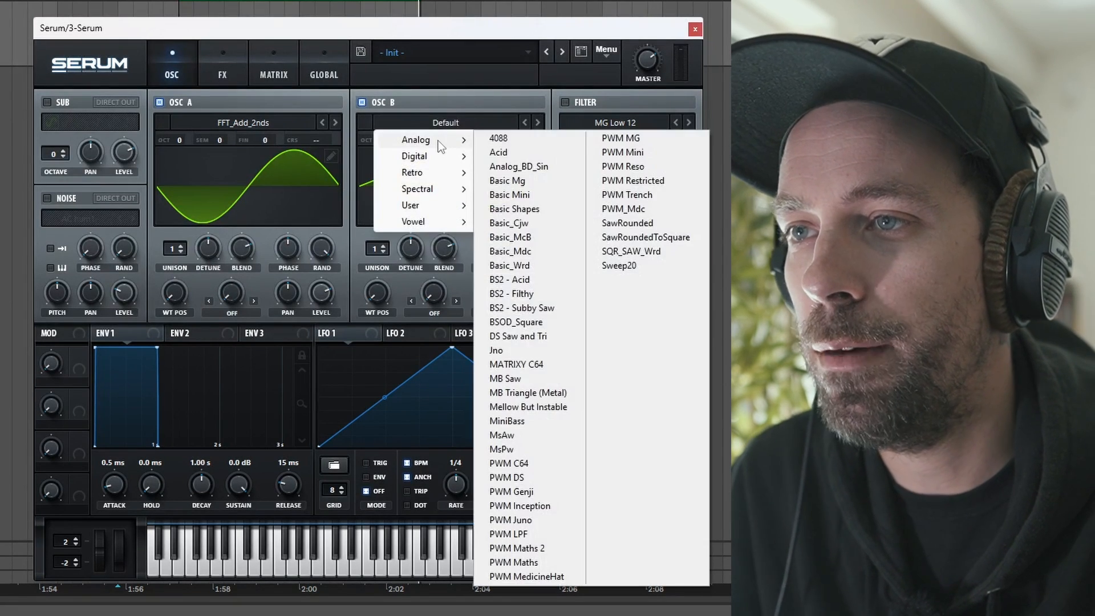
pyautogui.click(517, 165)
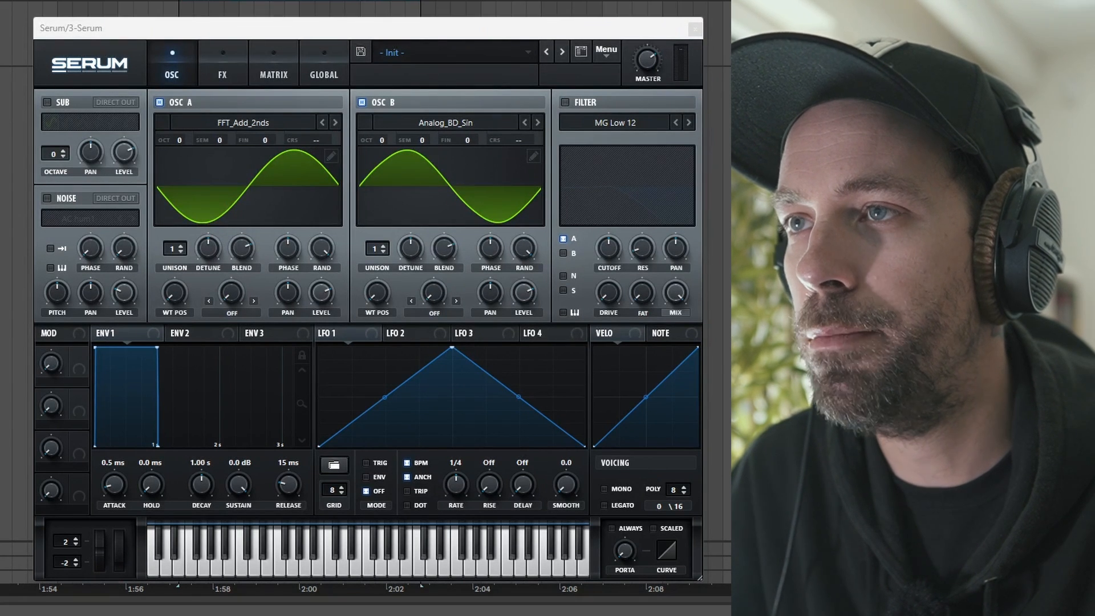
pyautogui.click(391, 8)
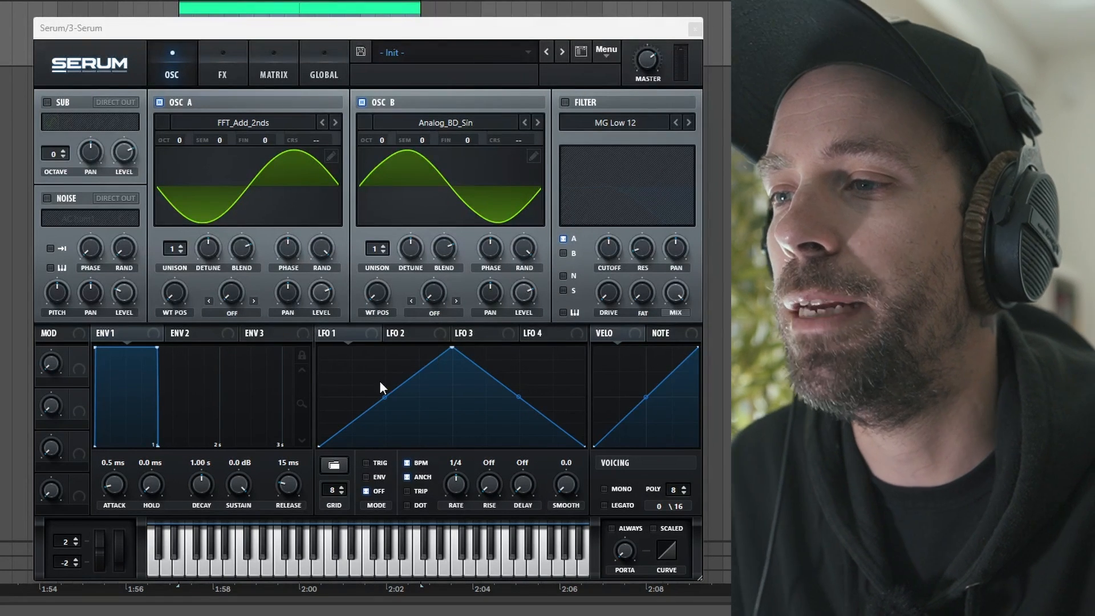
# Reshape LFO 1 into a steep rise with a rounded shoulder and falling tail, in envelope mode at a dotted 1/8 rate.
pyautogui.click(357, 336)
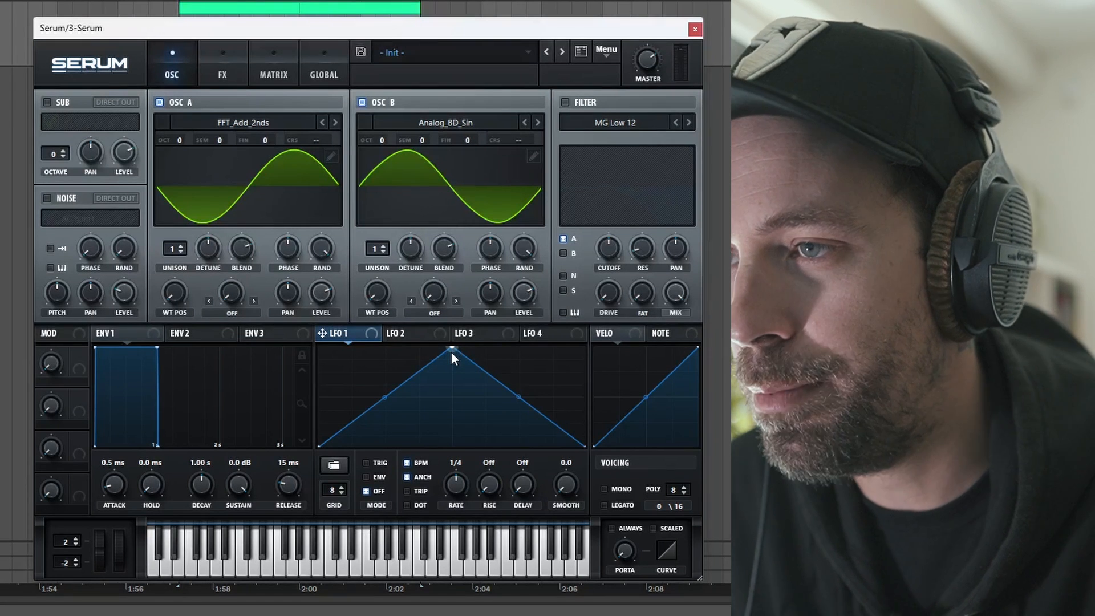
pyautogui.moveTo(452, 349); pyautogui.dragTo(269, 320)
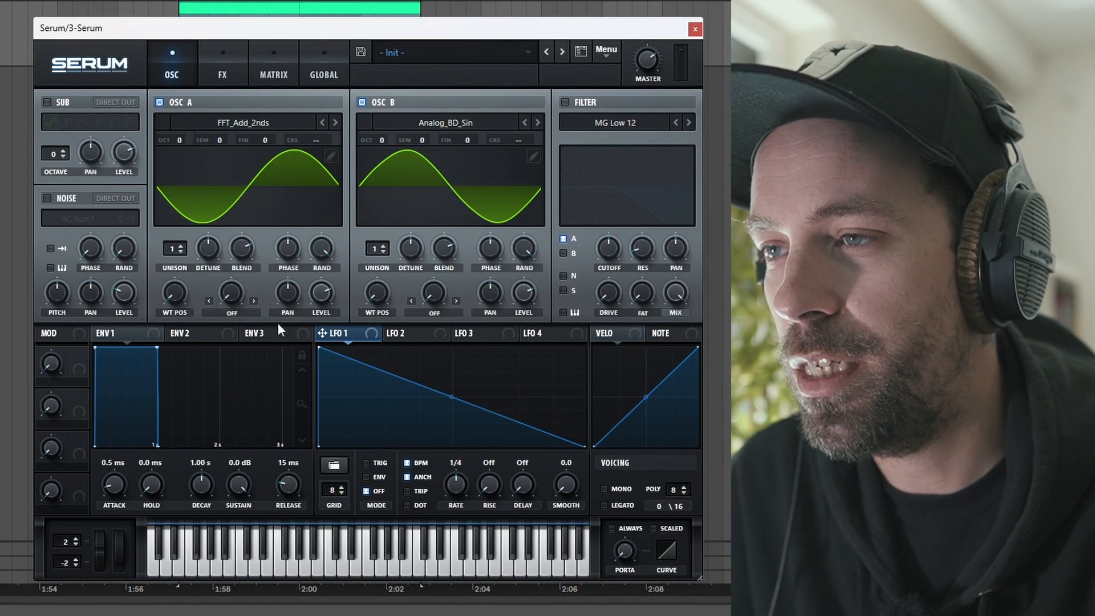
pyautogui.moveTo(314, 356); pyautogui.dragTo(325, 346)
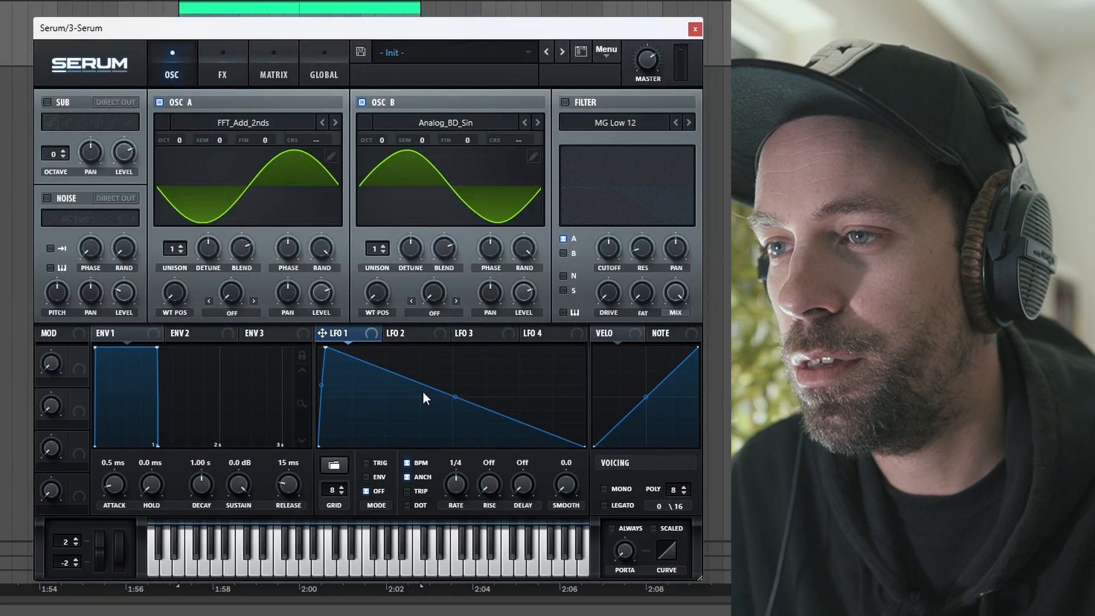
pyautogui.moveTo(453, 395); pyautogui.dragTo(451, 364)
pyautogui.doubleClick(494, 371)
pyautogui.moveTo(522, 405); pyautogui.dragTo(520, 412)
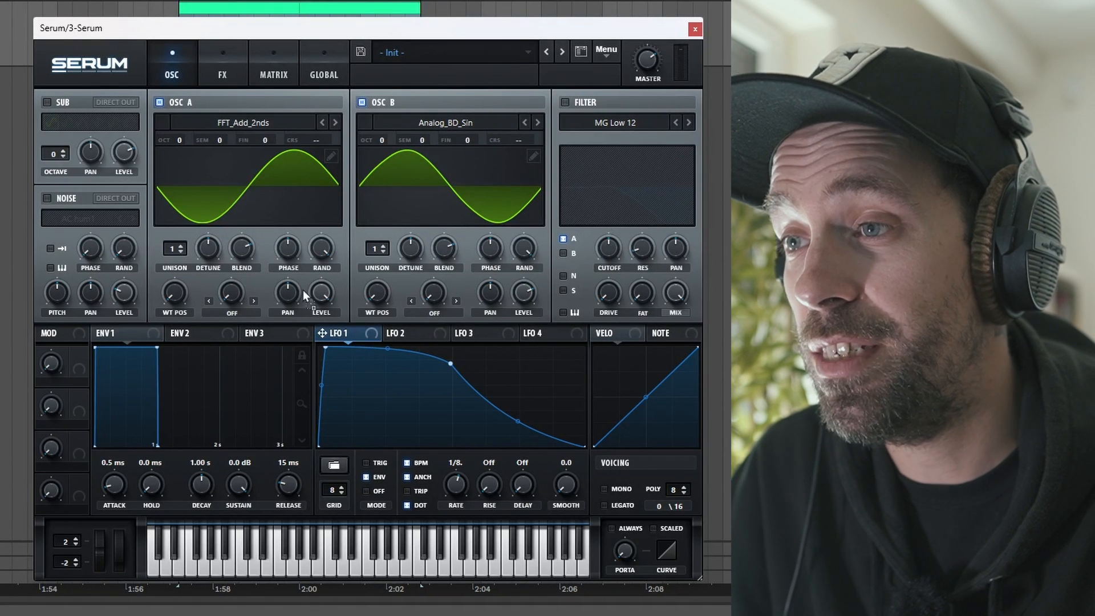
# Turn the levels of oscillators A and B down to zero and modulate both fully with LFO 1.
pyautogui.moveTo(318, 302); pyautogui.dragTo(318, 365)
pyautogui.moveTo(309, 280); pyautogui.dragTo(313, 207)
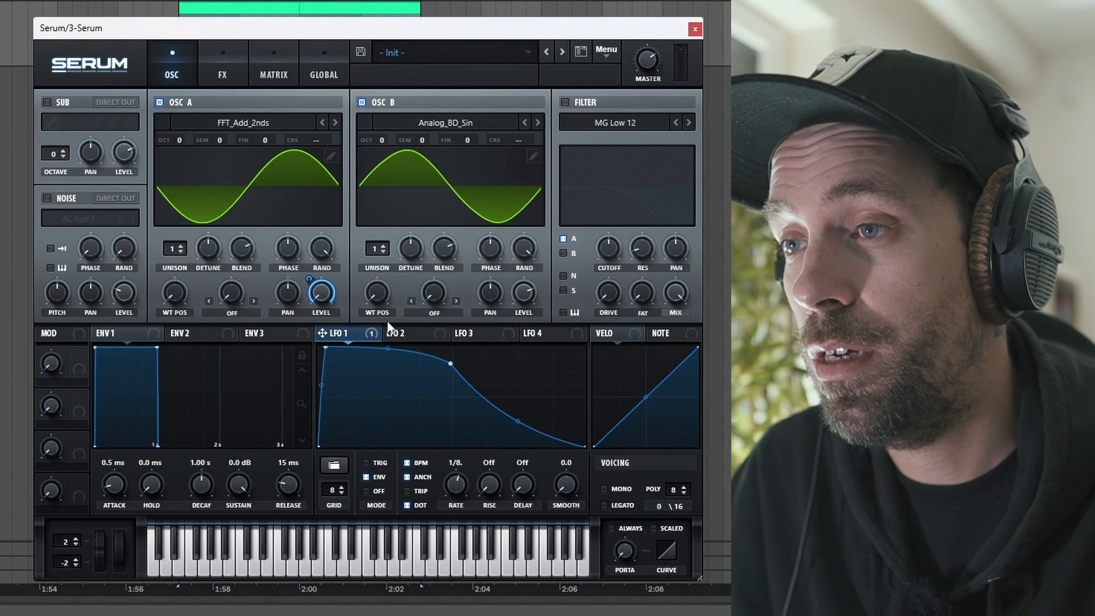
pyautogui.moveTo(512, 280); pyautogui.dragTo(526, 108)
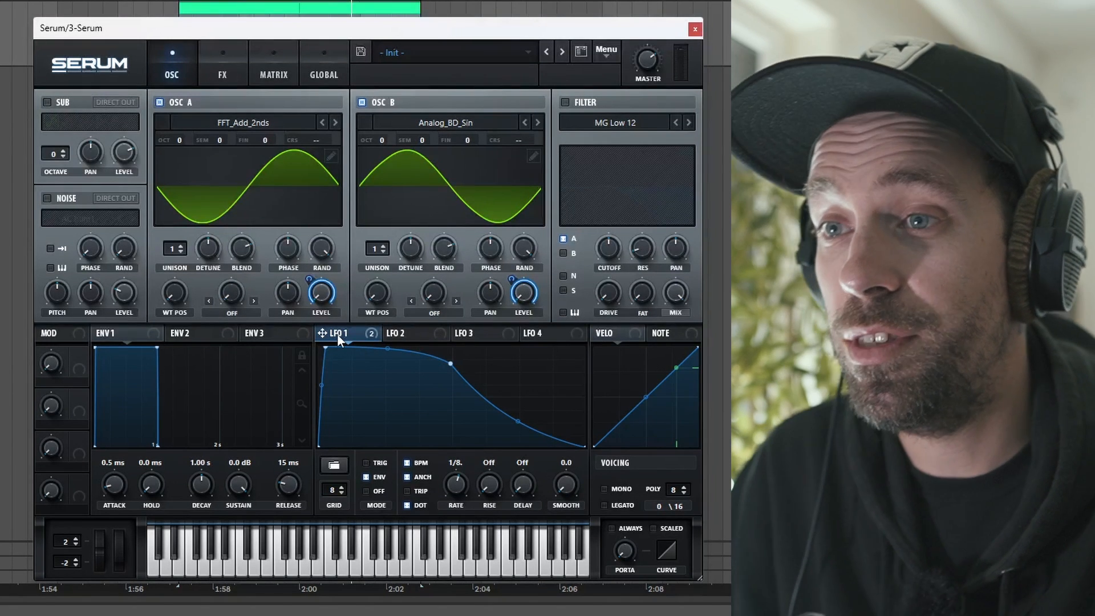
pyautogui.press('space')
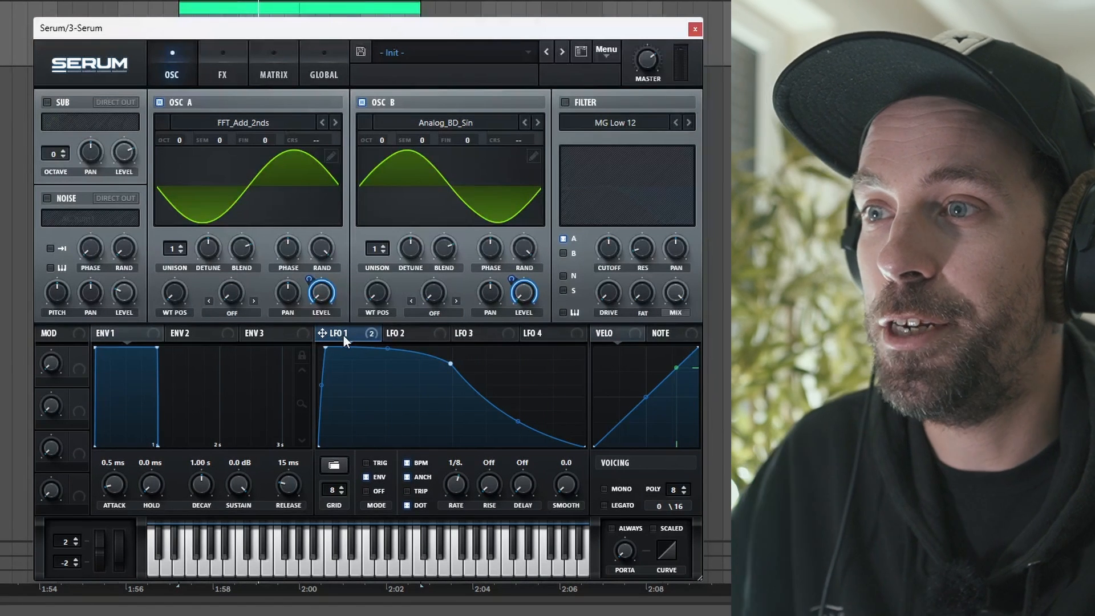
# Set oscillator A's warp mode to FM (From B) with an amount of about 33%.
pyautogui.click(233, 314)
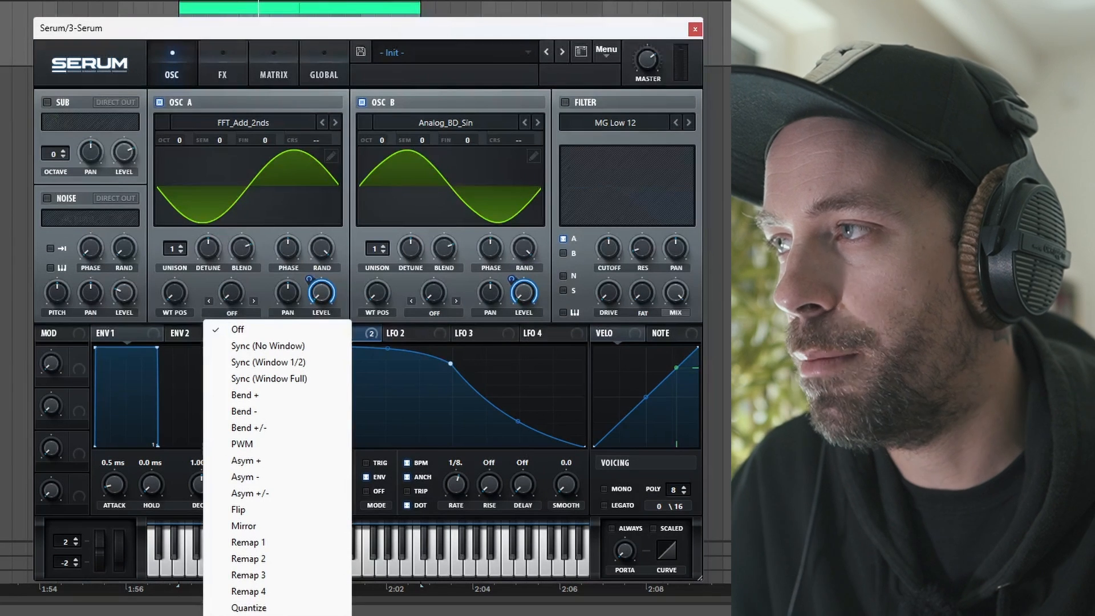
pyautogui.click(251, 615)
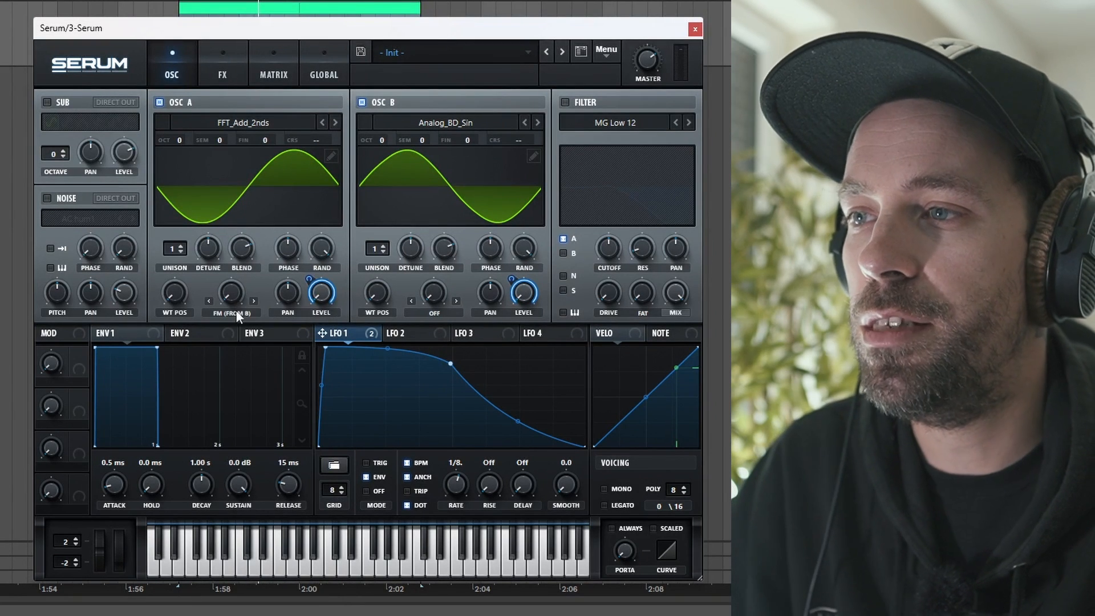
pyautogui.moveTo(235, 296); pyautogui.dragTo(218, 228)
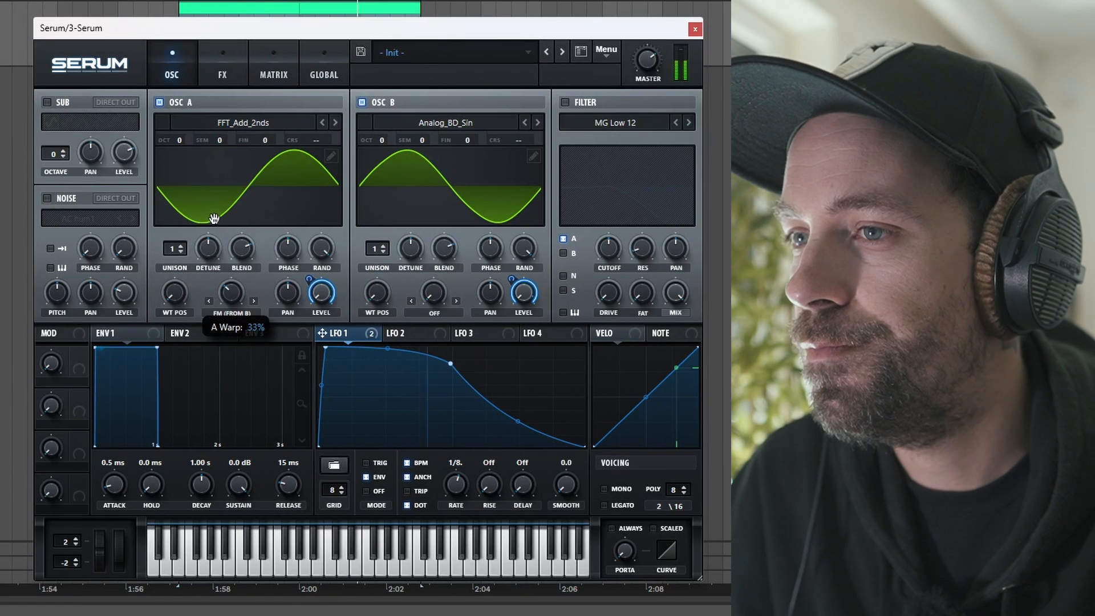
pyautogui.moveTo(214, 219); pyautogui.dragTo(214, 219)
# Raise the shoulder point of the LFO 1 curve slightly and lengthen the ENV 1 release to 70 ms.
pyautogui.moveTo(453, 366); pyautogui.dragTo(450, 355)
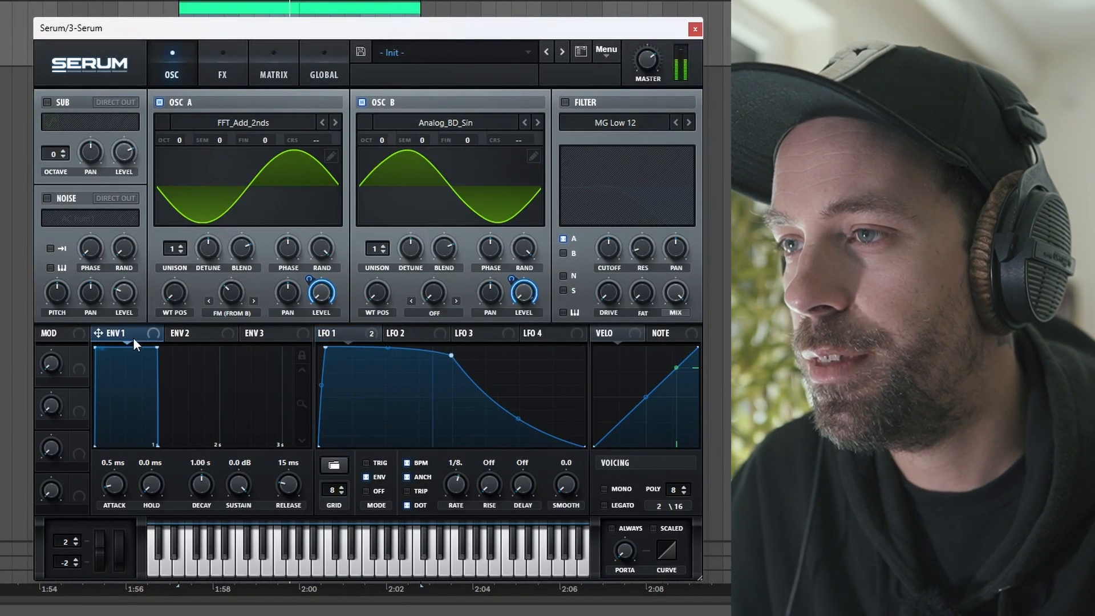
pyautogui.moveTo(159, 446); pyautogui.dragTo(173, 466)
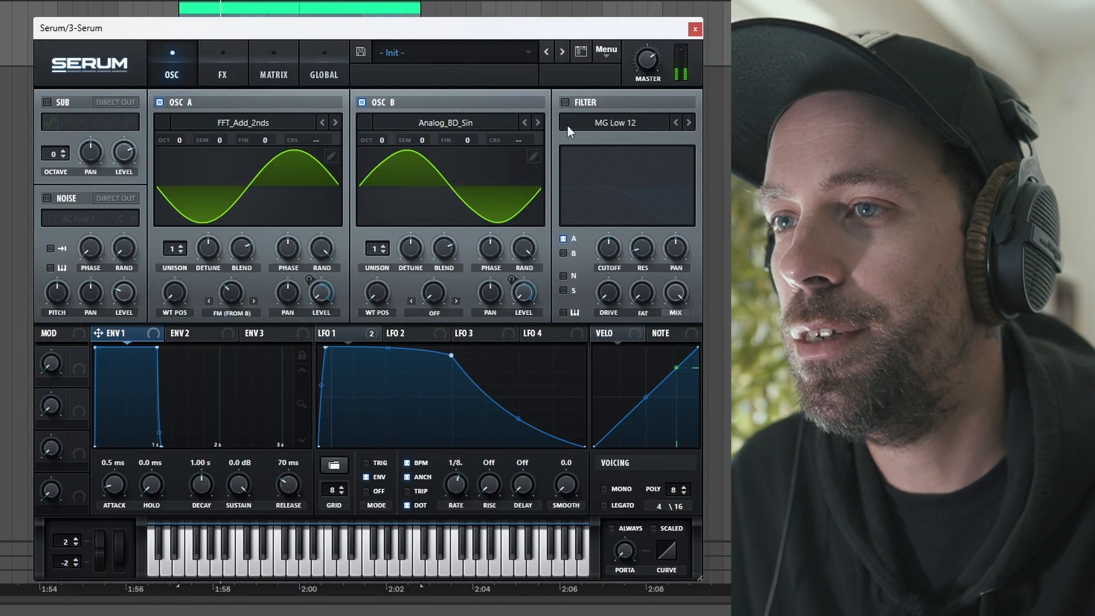
# Enable the MG Low 12 filter for oscillators A and B and modulate its cutoff with LFO 1.
pyautogui.click(565, 102)
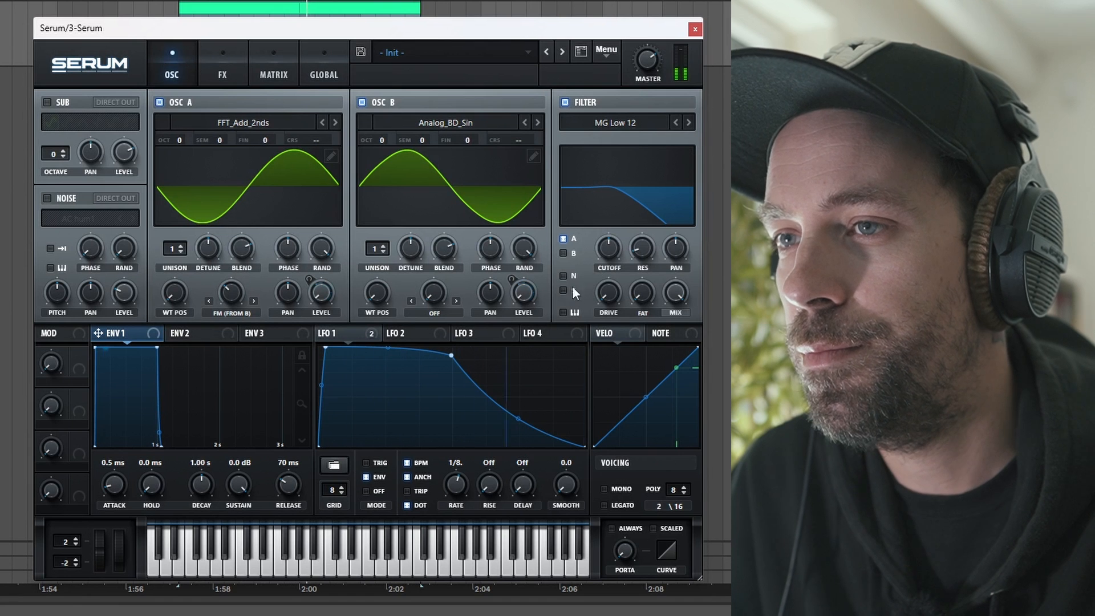
pyautogui.click(563, 253)
pyautogui.moveTo(322, 333); pyautogui.dragTo(604, 251)
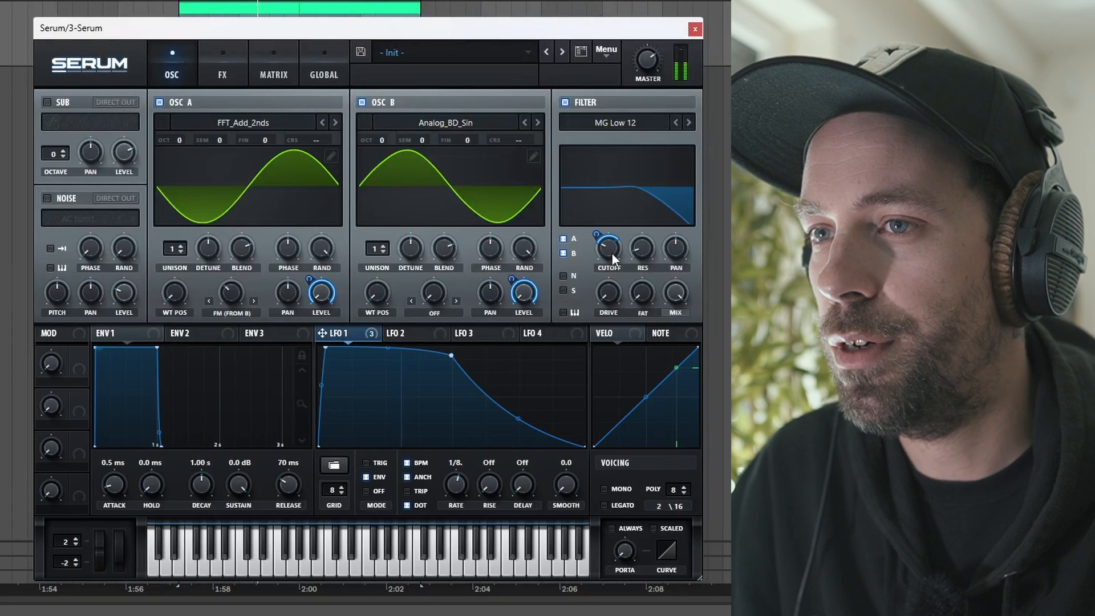
pyautogui.moveTo(611, 251)
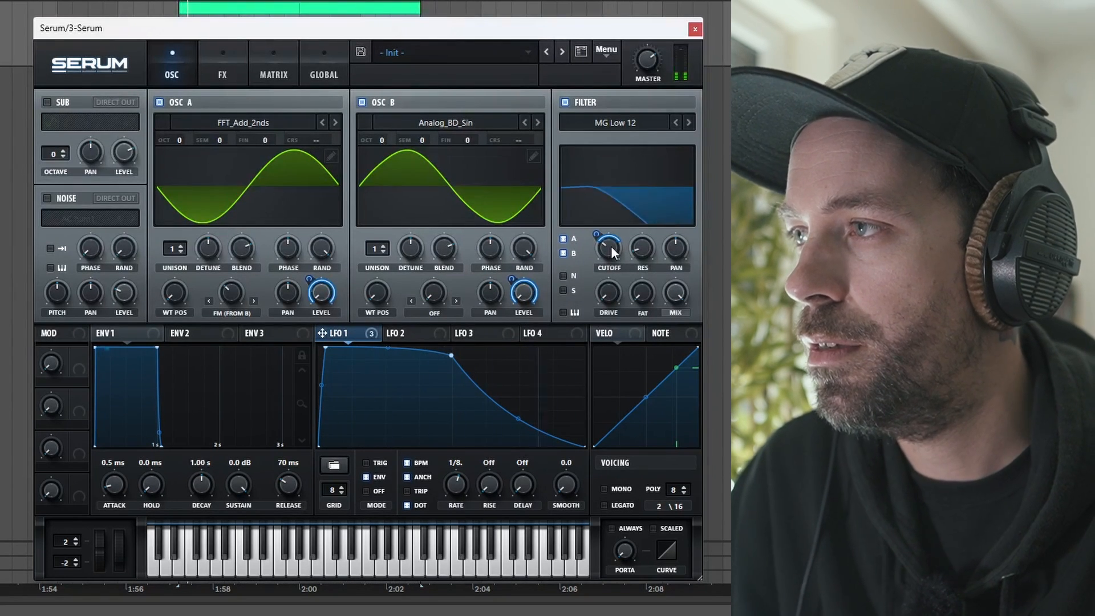
pyautogui.moveTo(224, 288)
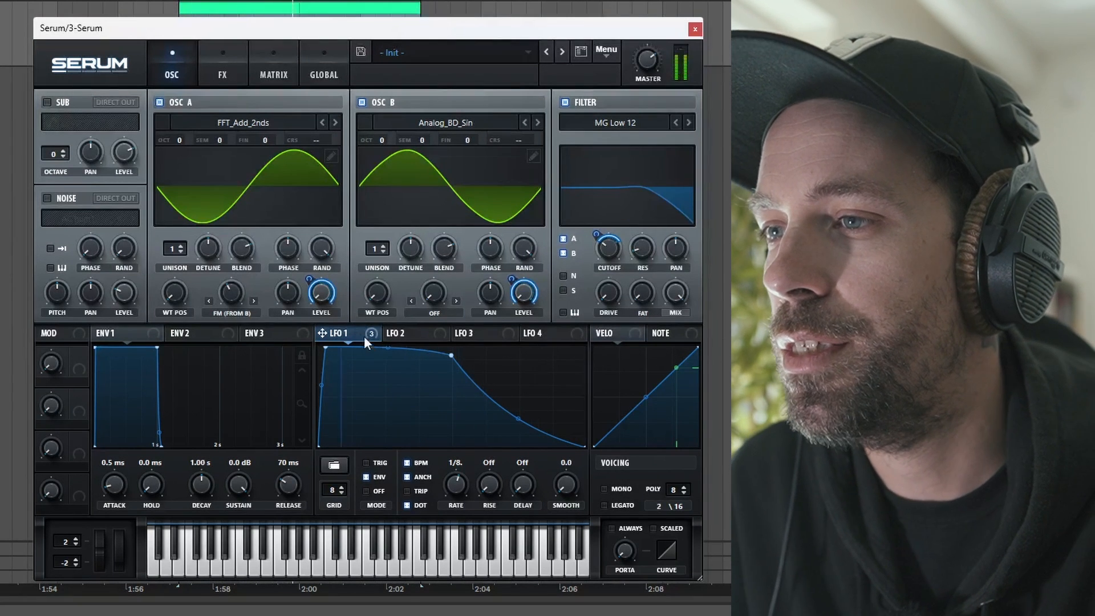
# Enable the sub oscillator, lower its level to about 12%, and adjust LFO 1's modulation of that level.
pyautogui.click(47, 102)
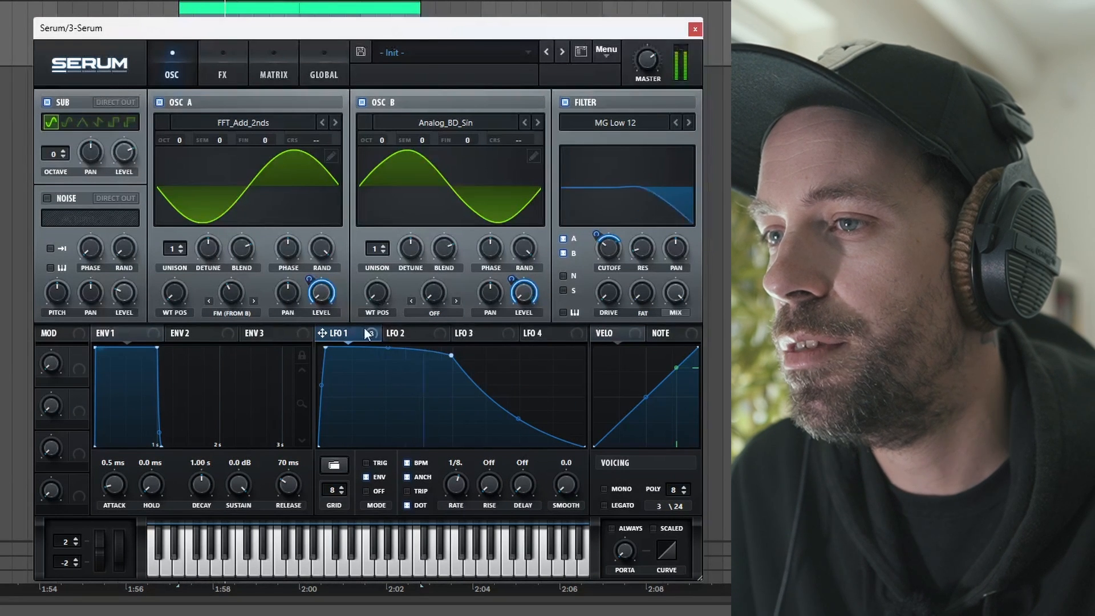
pyautogui.moveTo(128, 154); pyautogui.dragTo(138, 221)
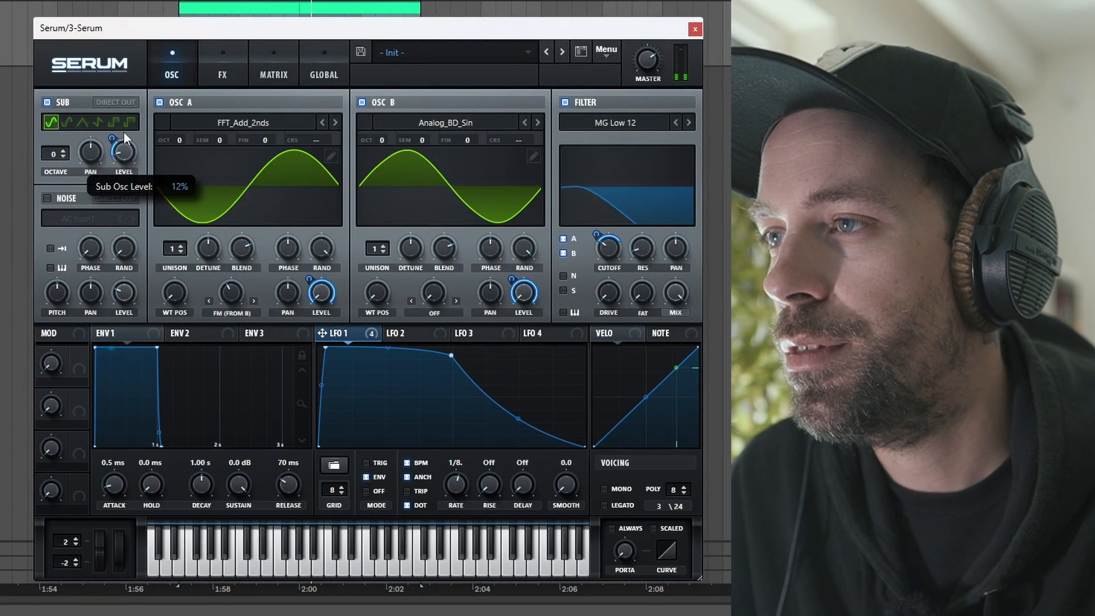
pyautogui.moveTo(112, 138); pyautogui.dragTo(113, 130)
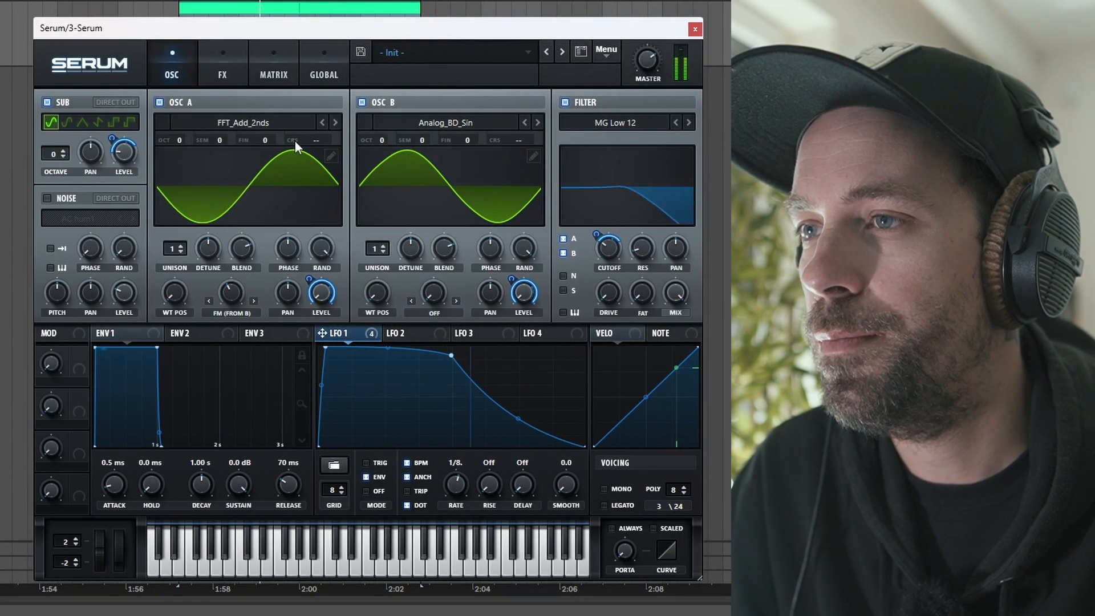
pyautogui.moveTo(235, 295)
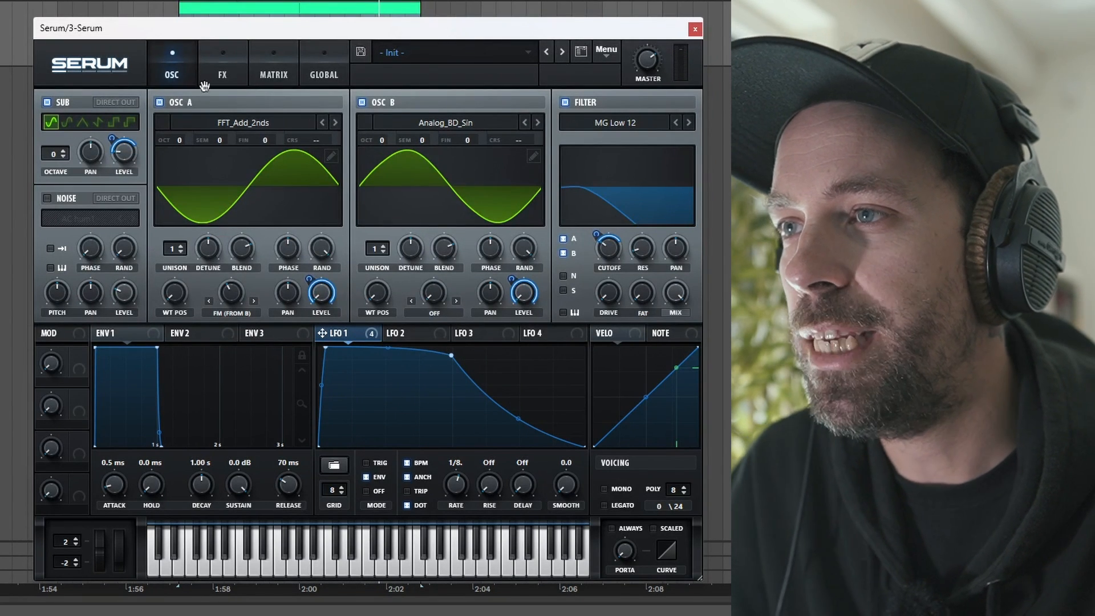
# Add a chorus effect to the patch and lower its mix.
pyautogui.click(225, 74)
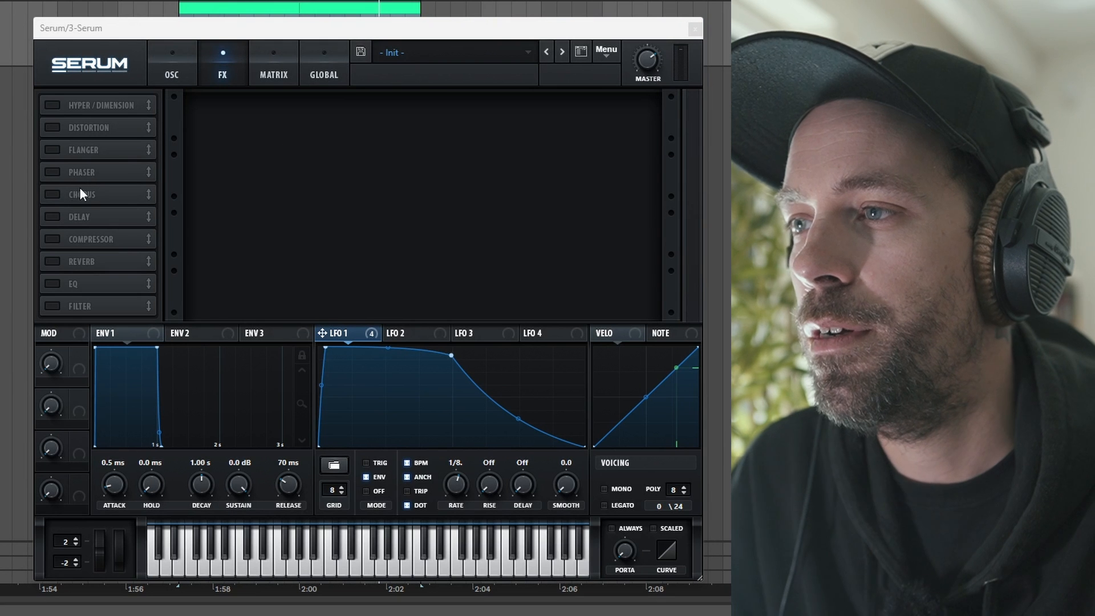
pyautogui.click(56, 195)
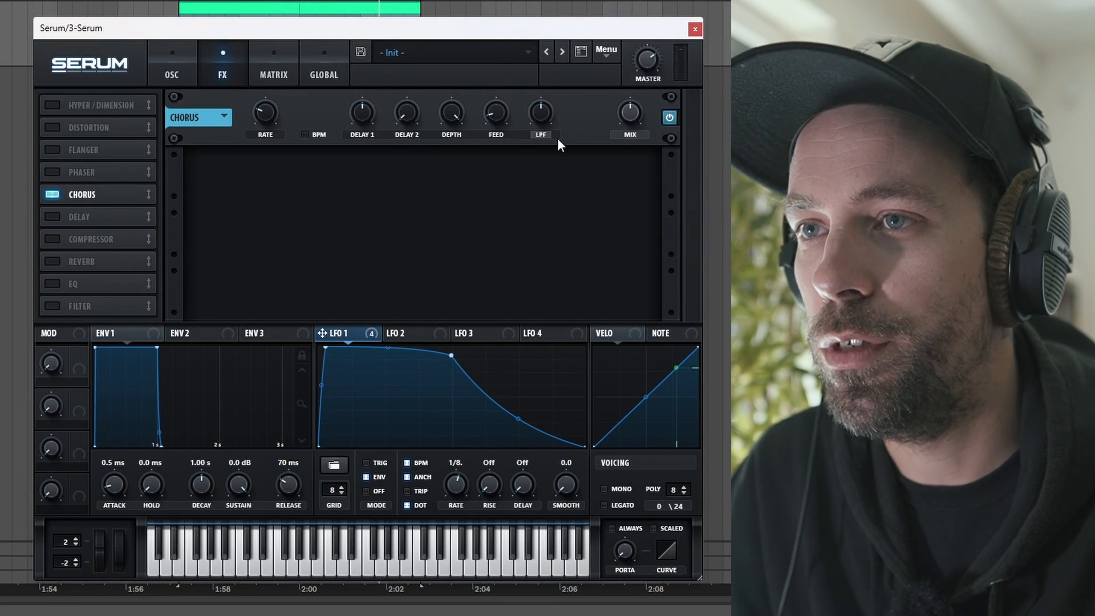
pyautogui.moveTo(631, 115)
pyautogui.moveTo(628, 162); pyautogui.dragTo(628, 163)
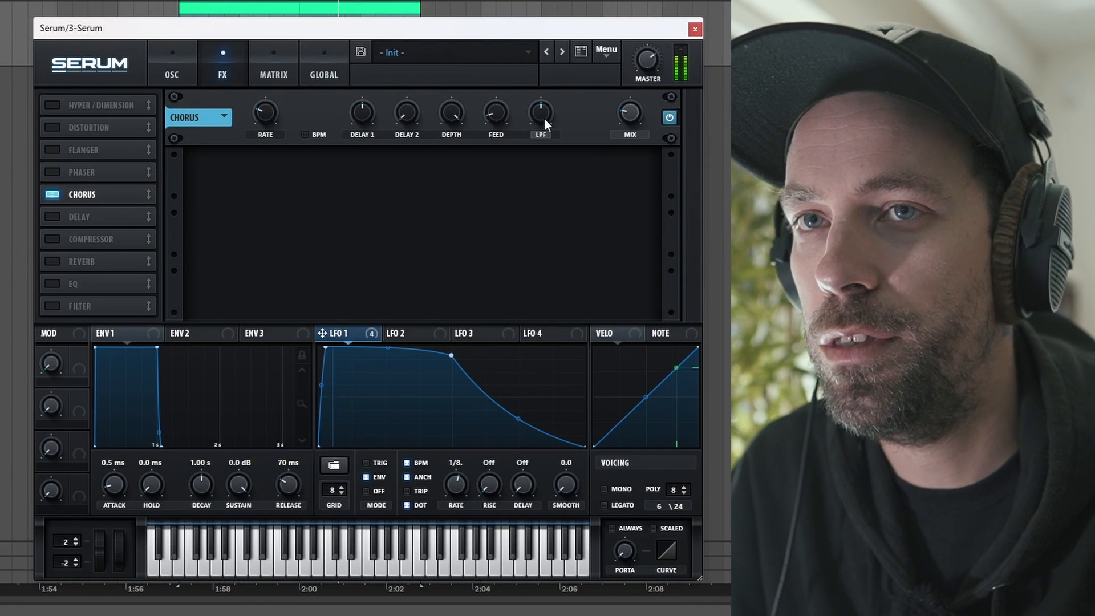
pyautogui.moveTo(509, 117)
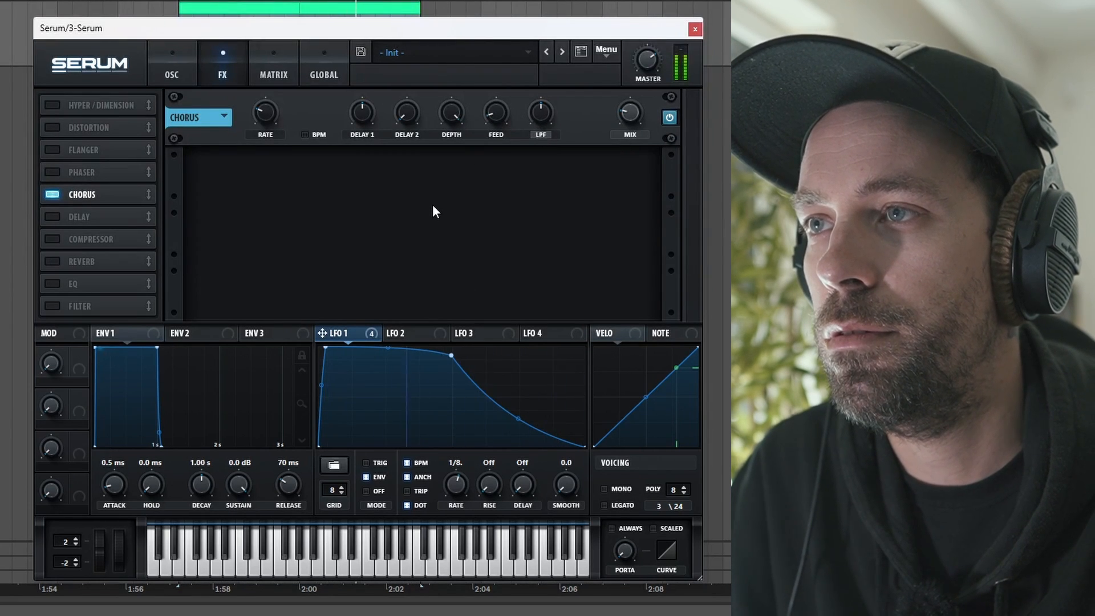
# Add a compressor to the effects chain, enable its multiband mode, and adjust the band levels, with the mid band at 200%.
pyautogui.click(172, 72)
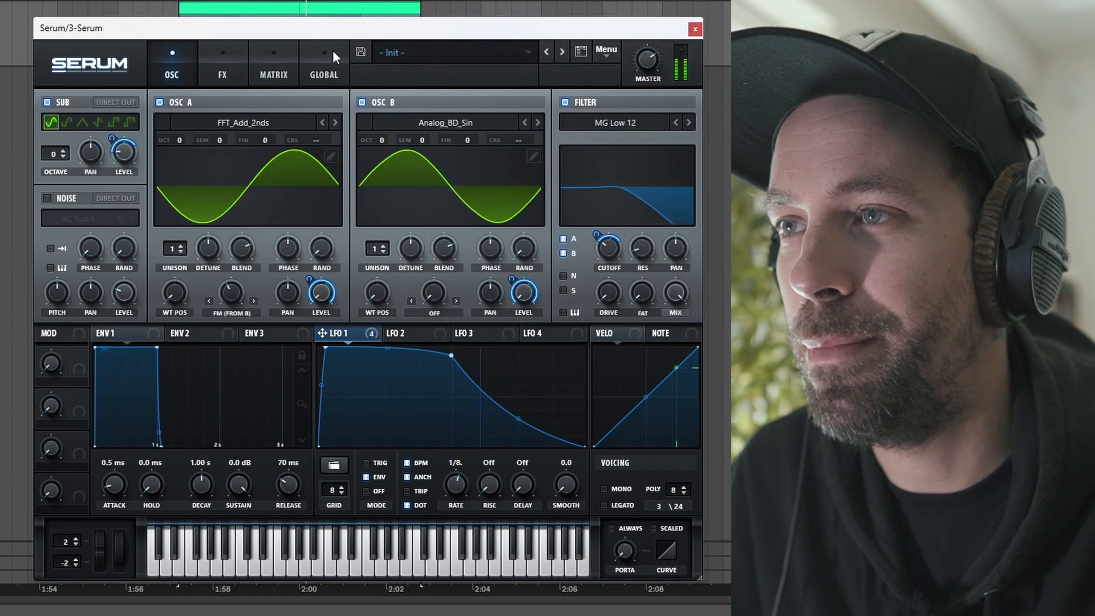
pyautogui.click(224, 63)
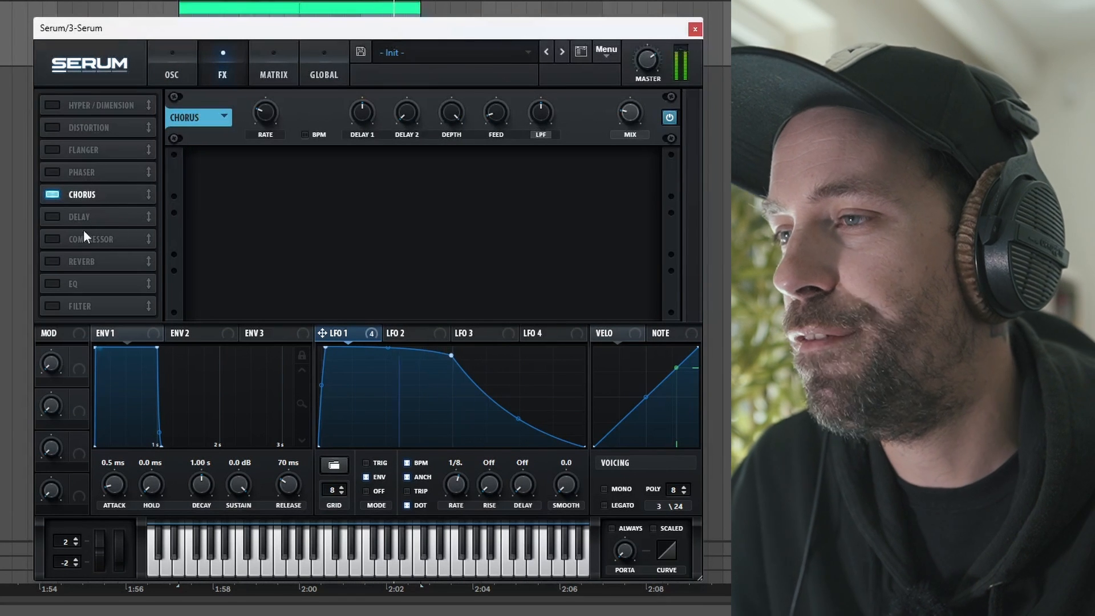
pyautogui.click(54, 240)
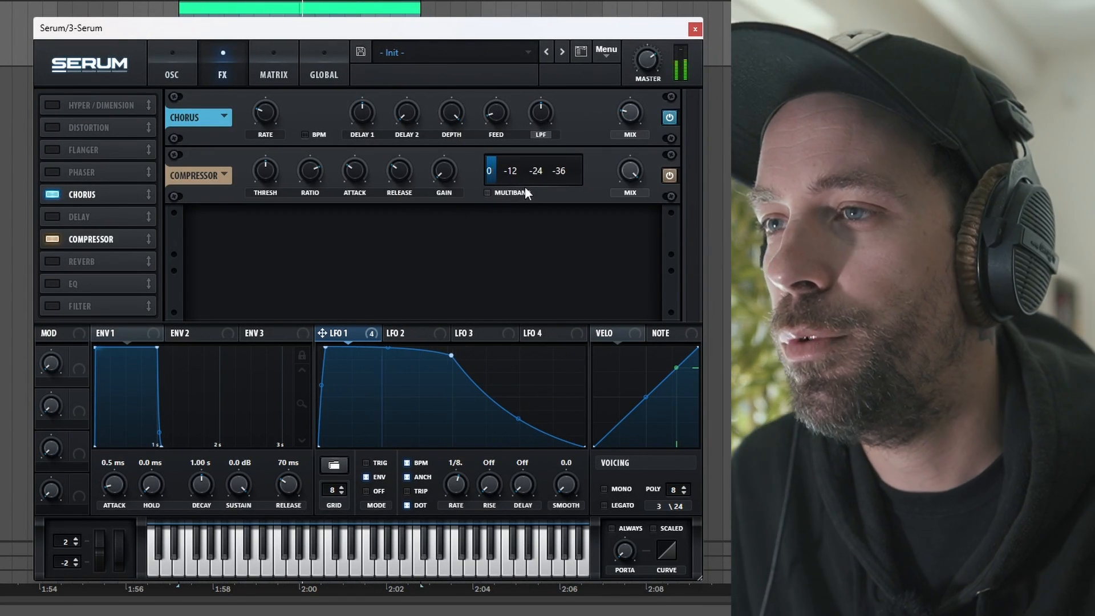
pyautogui.click(489, 193)
pyautogui.moveTo(533, 171)
pyautogui.mouseDown()
pyautogui.moveTo(590, 177)
pyautogui.moveTo(526, 165)
pyautogui.mouseUp()
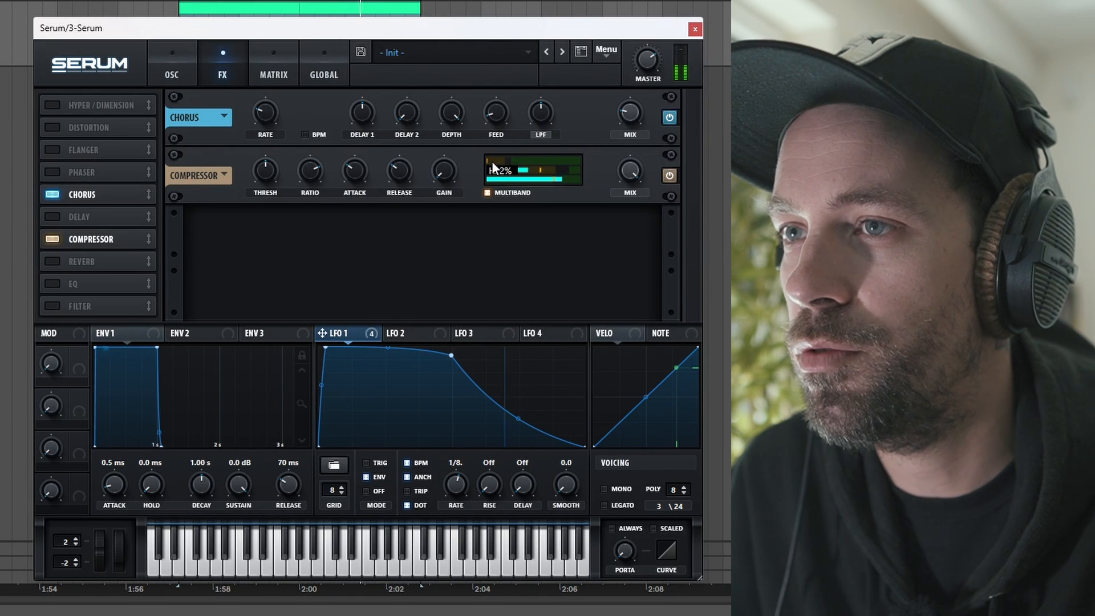
pyautogui.moveTo(491, 160); pyautogui.dragTo(542, 179)
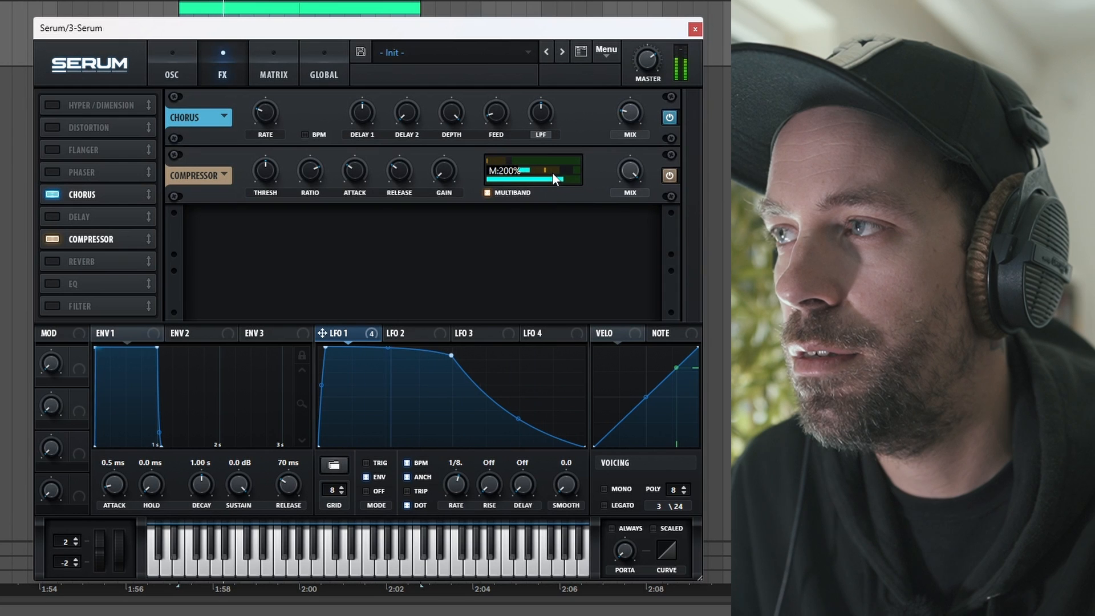
pyautogui.moveTo(552, 172); pyautogui.dragTo(555, 179)
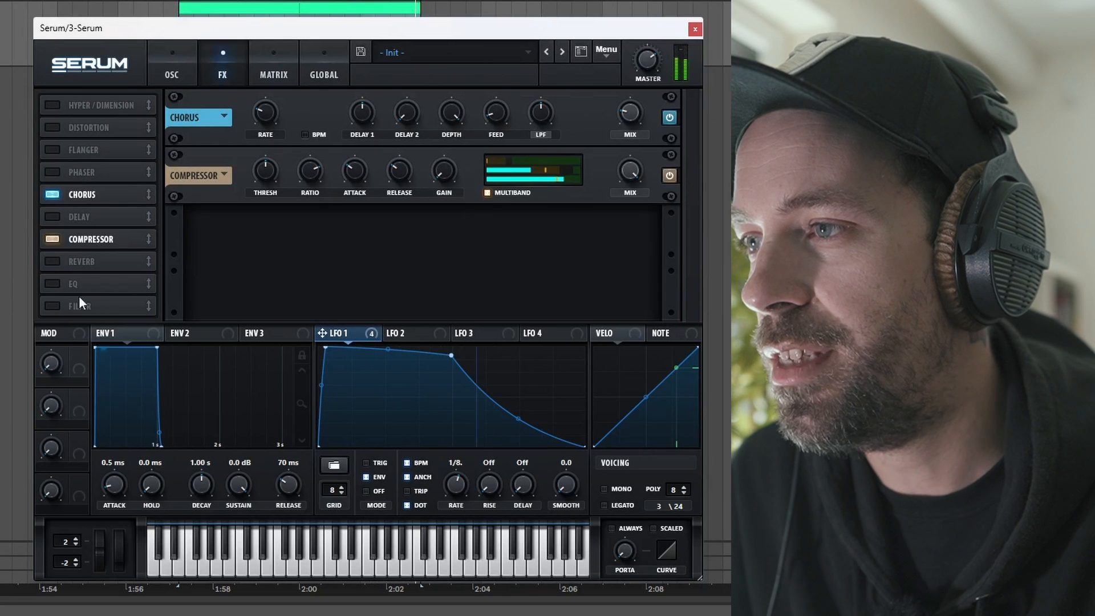
# Add an EQ after the compressor, change its upper band to a peak shape, and give it a slight cut.
pyautogui.click(54, 286)
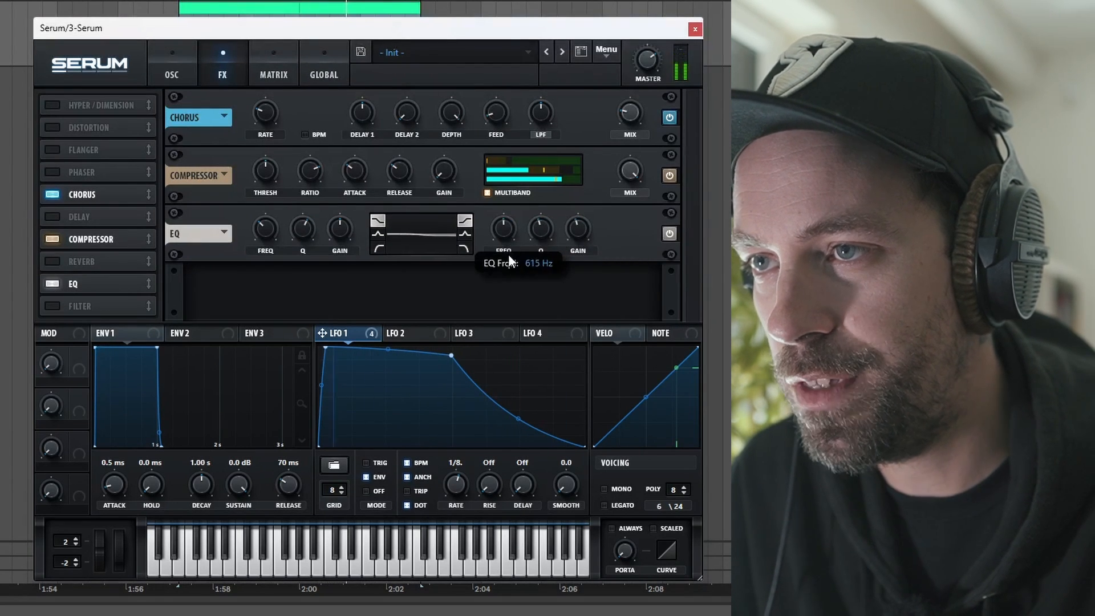
pyautogui.click(465, 235)
pyautogui.moveTo(573, 228); pyautogui.dragTo(505, 244)
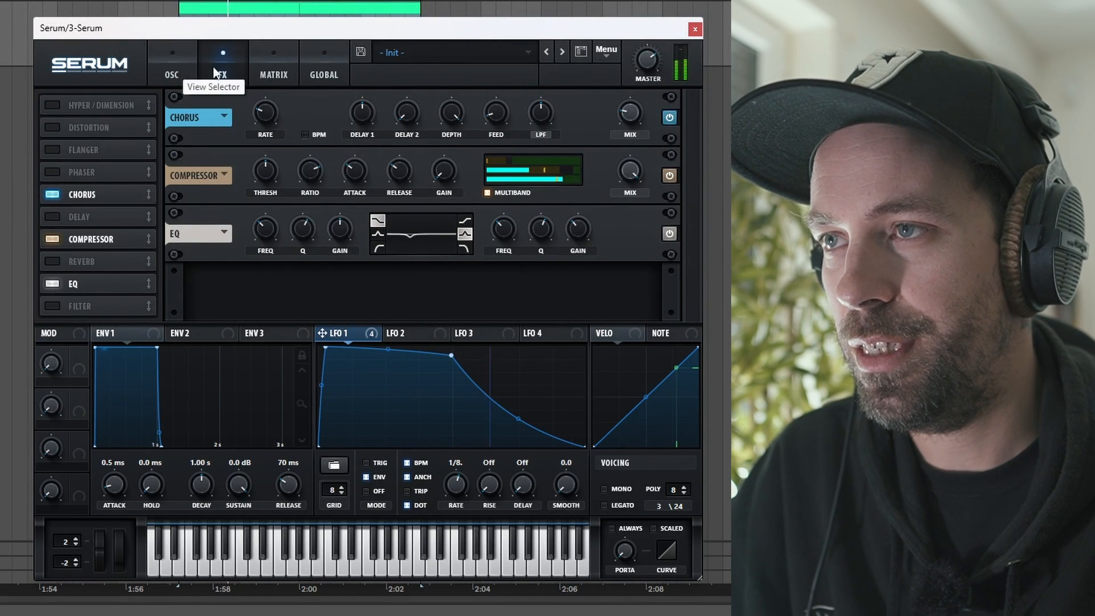
# Raise oscillator A's wavetable position to about 13.
pyautogui.click(186, 64)
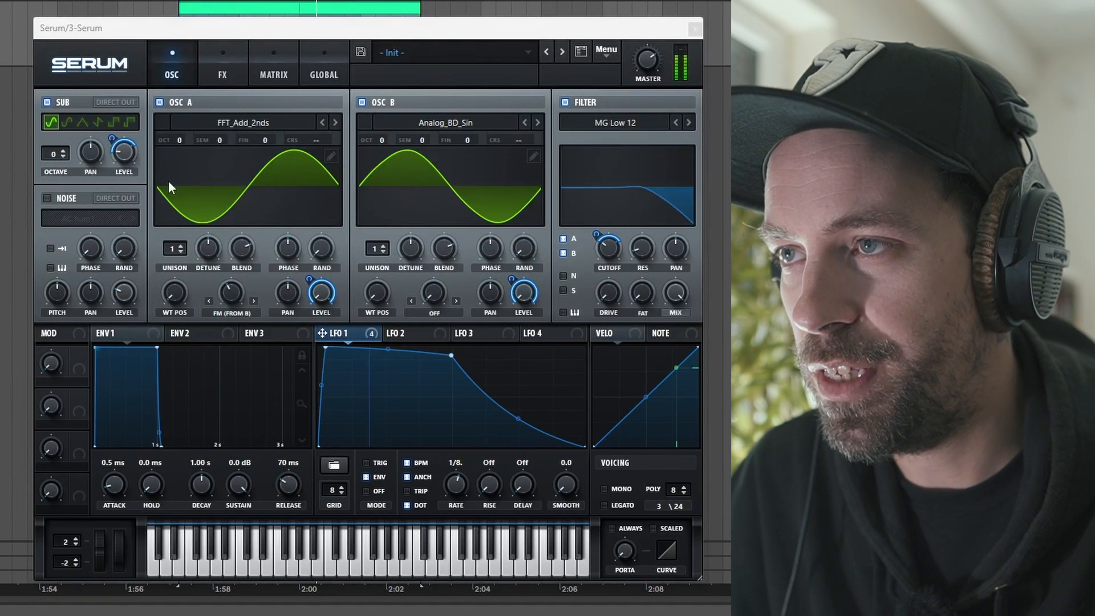
pyautogui.click(175, 297)
pyautogui.moveTo(175, 295); pyautogui.dragTo(161, 273)
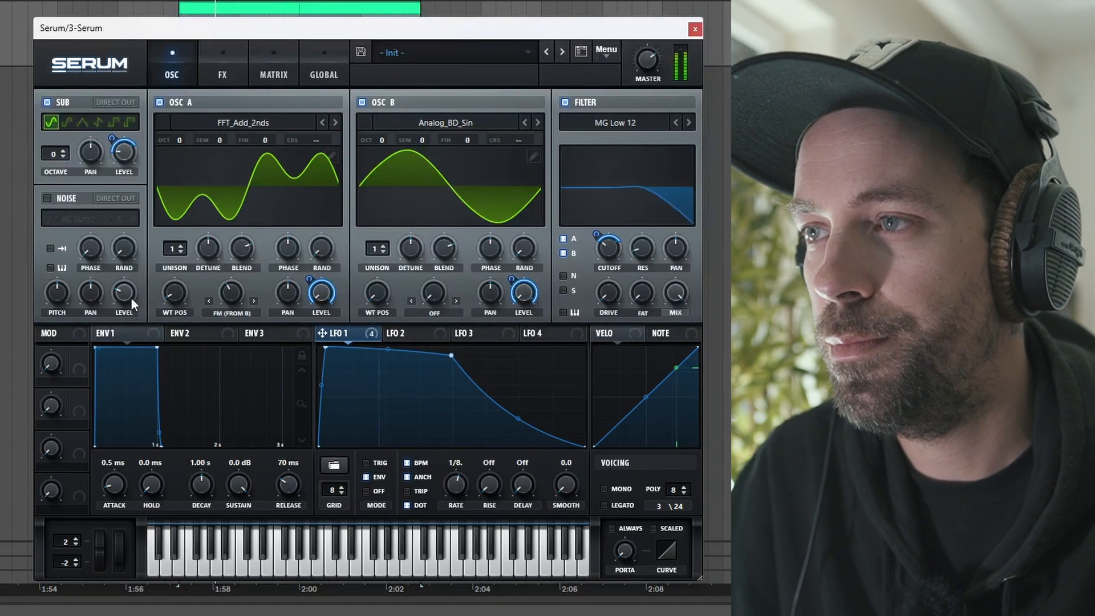
pyautogui.moveTo(178, 298)
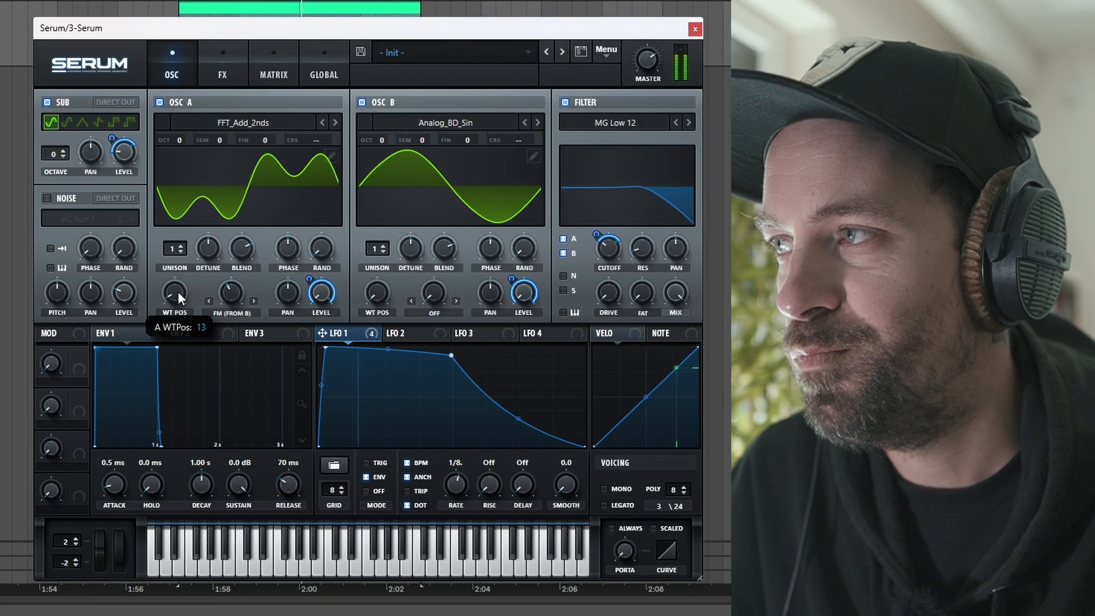
pyautogui.scroll(-1, 178, 293)
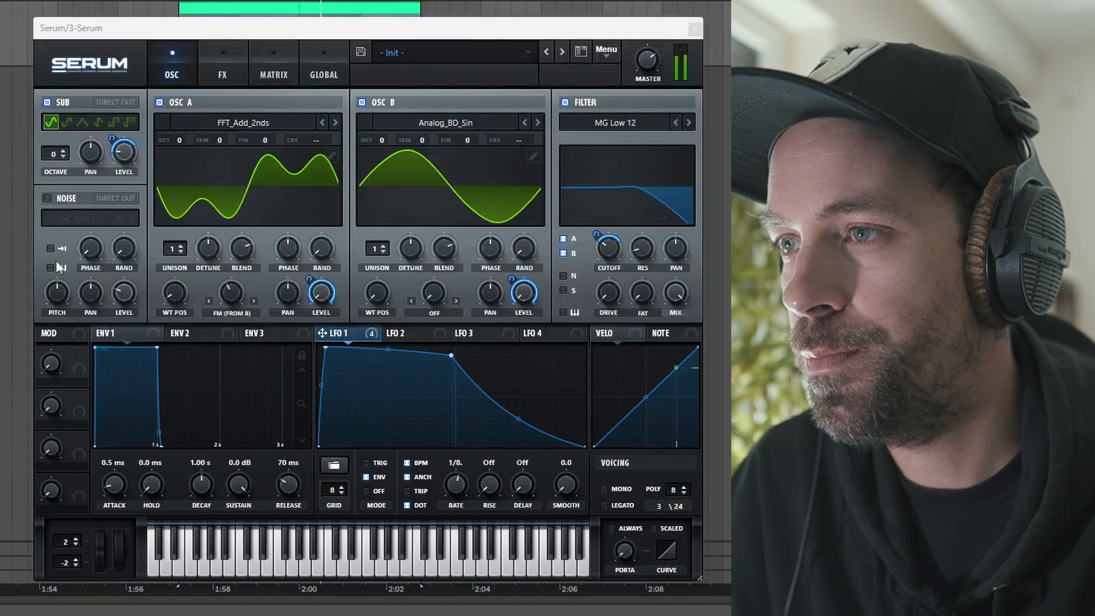
pyautogui.moveTo(175, 292); pyautogui.dragTo(162, 276)
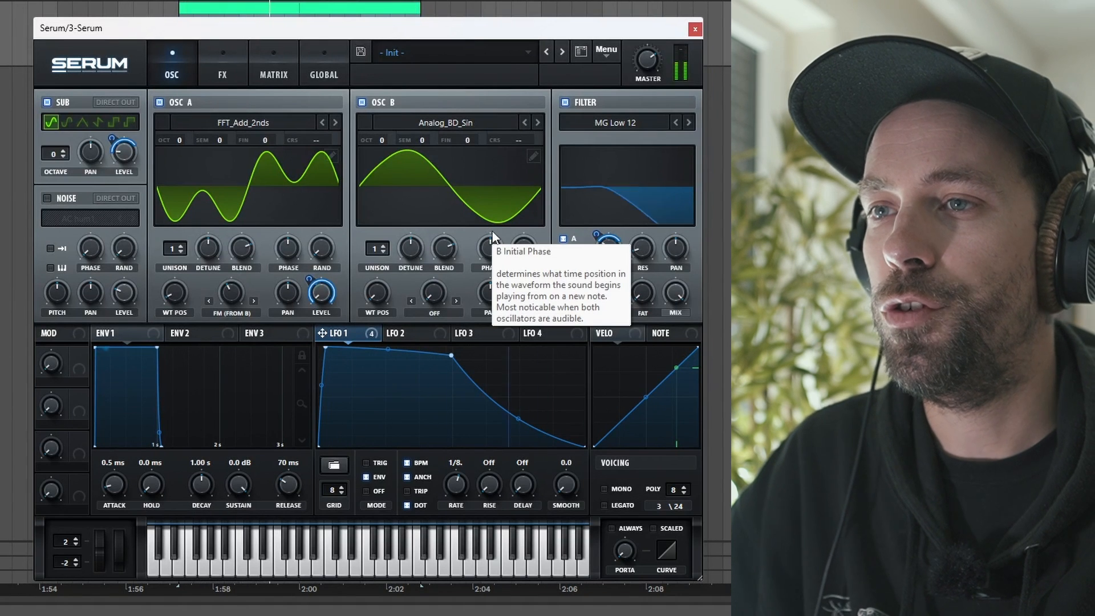
# Set the filter's drive to about 19% and fat to 10%, and fine-tune its resonance and the ENV 1 release.
pyautogui.click(247, 79)
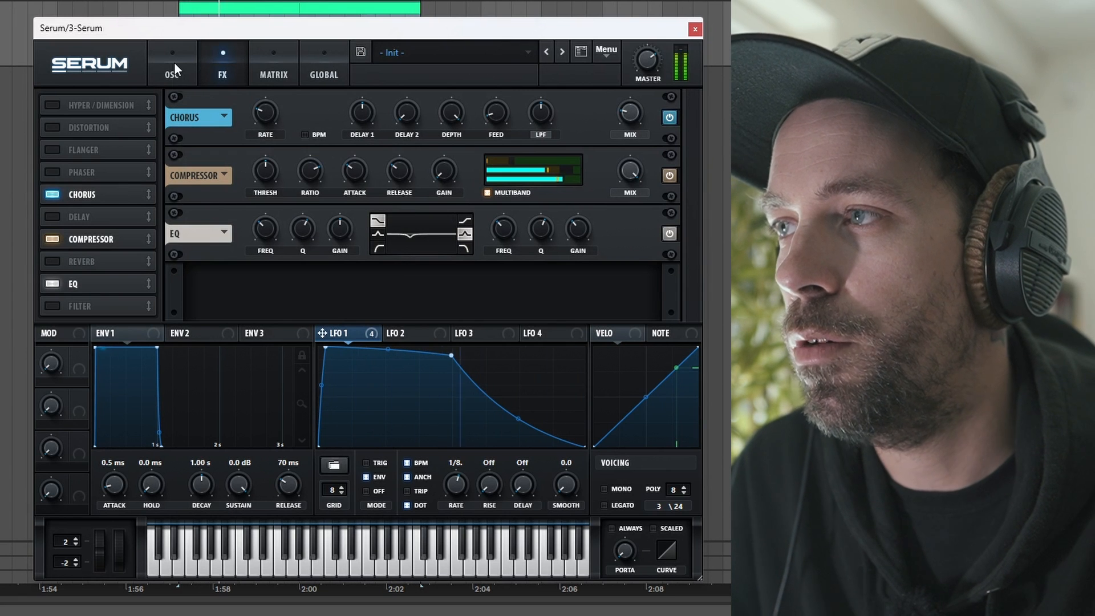
pyautogui.click(174, 62)
pyautogui.moveTo(611, 287); pyautogui.dragTo(594, 241)
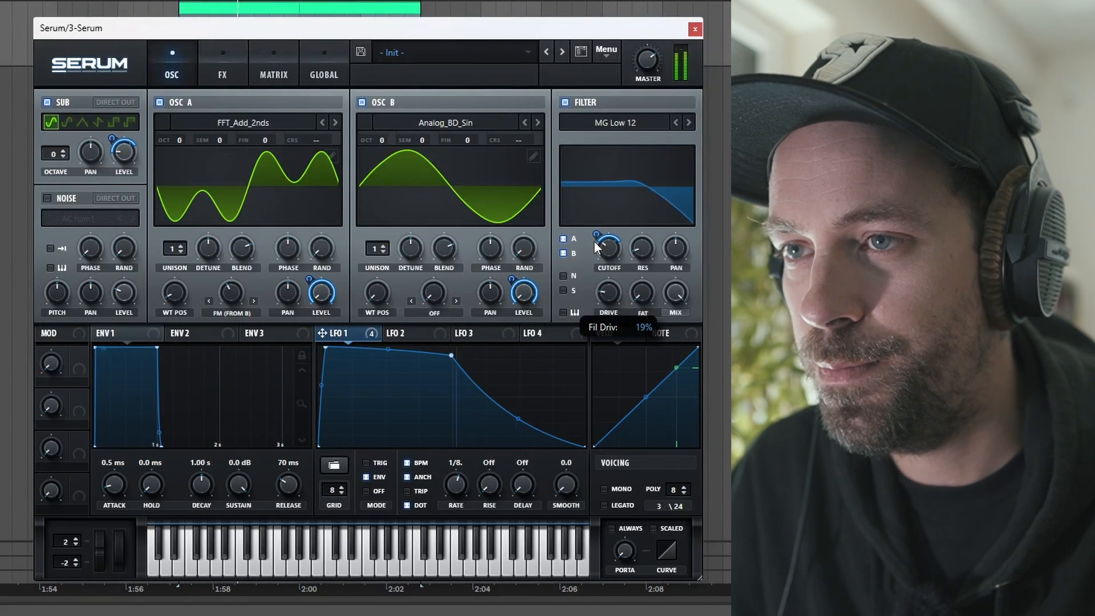
pyautogui.moveTo(610, 292); pyautogui.dragTo(613, 289)
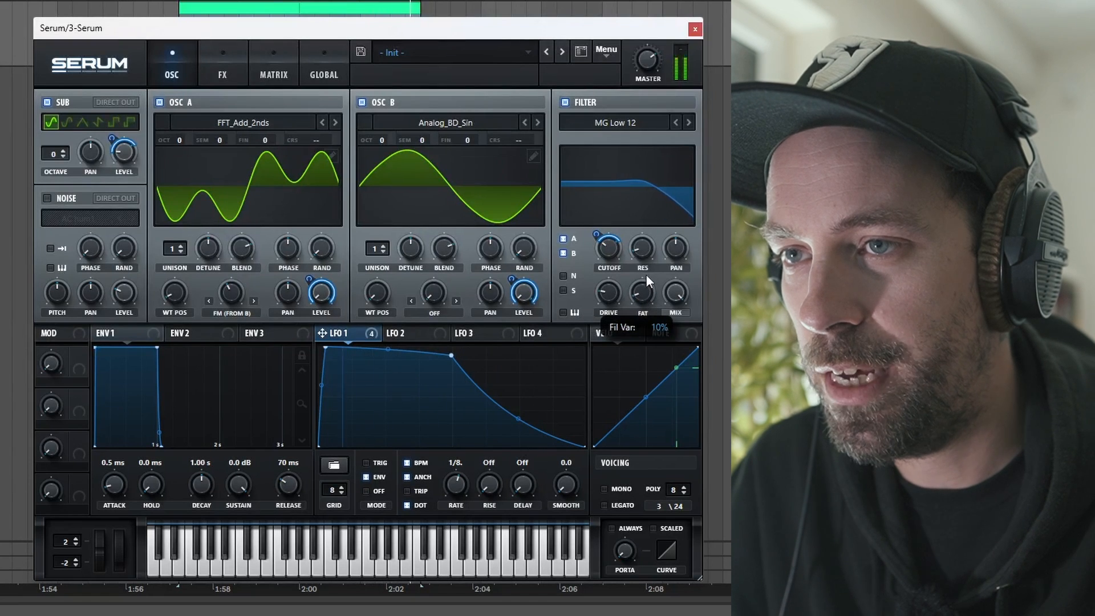
pyautogui.moveTo(640, 239); pyautogui.dragTo(638, 264)
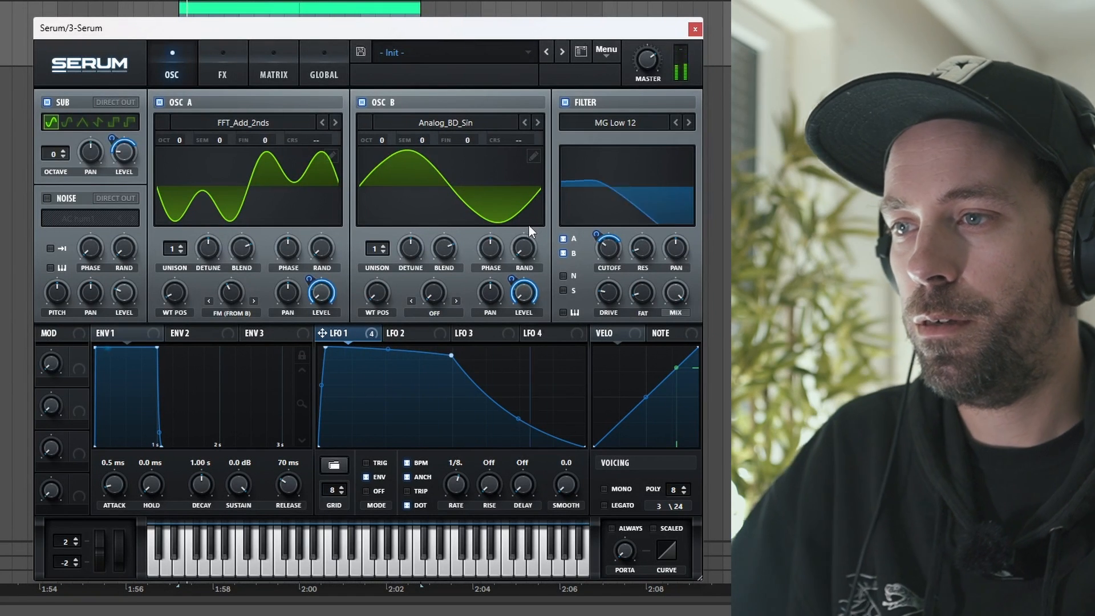
pyautogui.moveTo(162, 441); pyautogui.dragTo(164, 442)
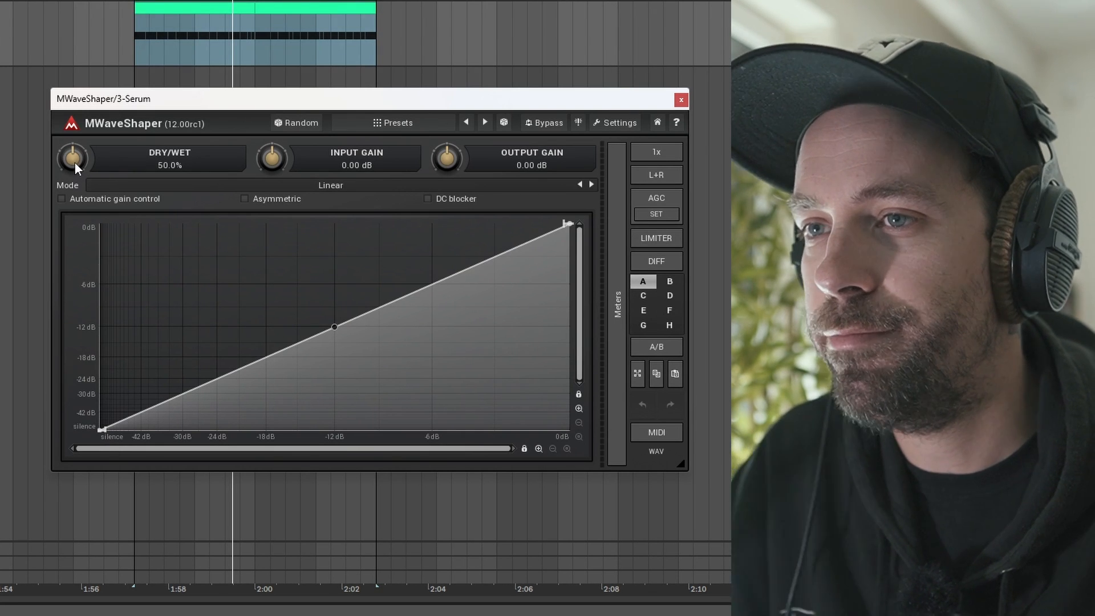
# In MWaveShaper, set dry/wet to 100% and bend the transfer curve's midpoint upward, checking the output's spectrum in SPAN Plus during playback.
pyautogui.moveTo(74, 162); pyautogui.dragTo(74, 132)
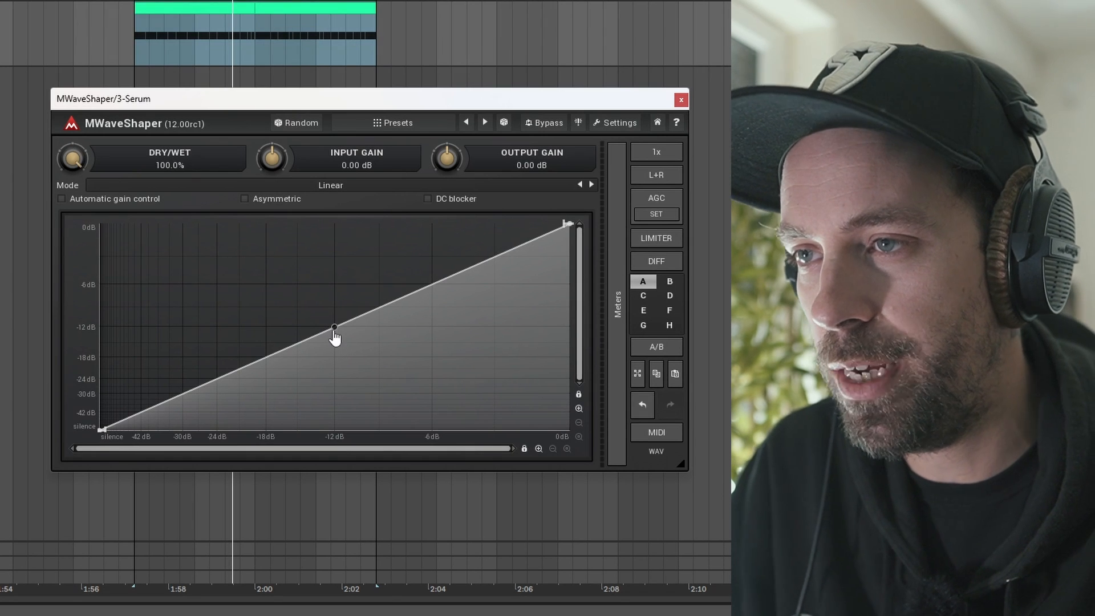
pyautogui.moveTo(337, 335); pyautogui.dragTo(316, 221)
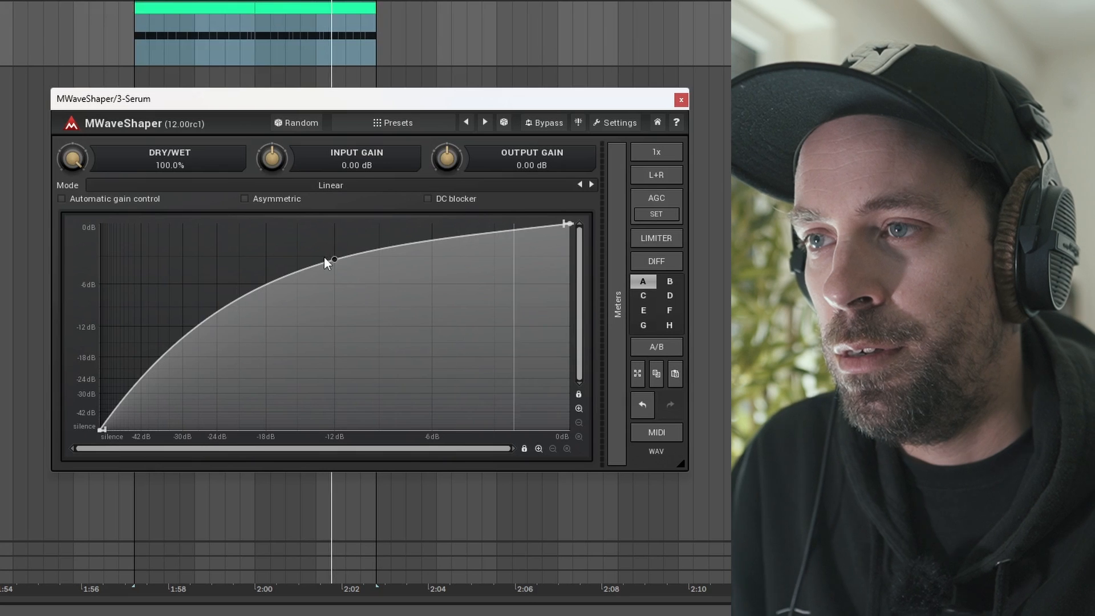
pyautogui.moveTo(337, 266); pyautogui.dragTo(340, 269)
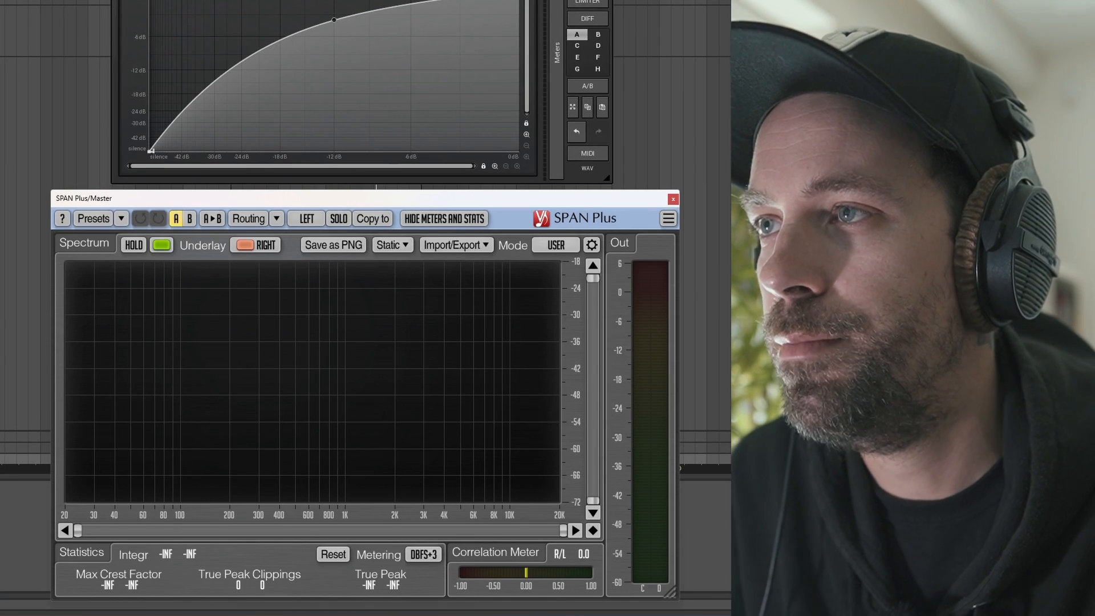
pyautogui.press('space')
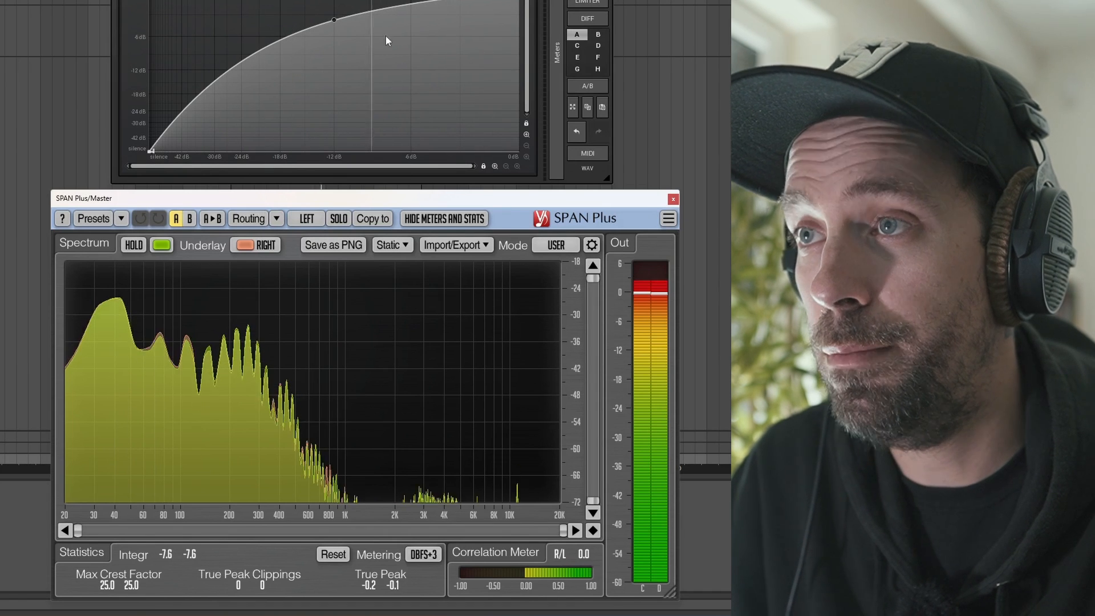
pyautogui.click(335, 22)
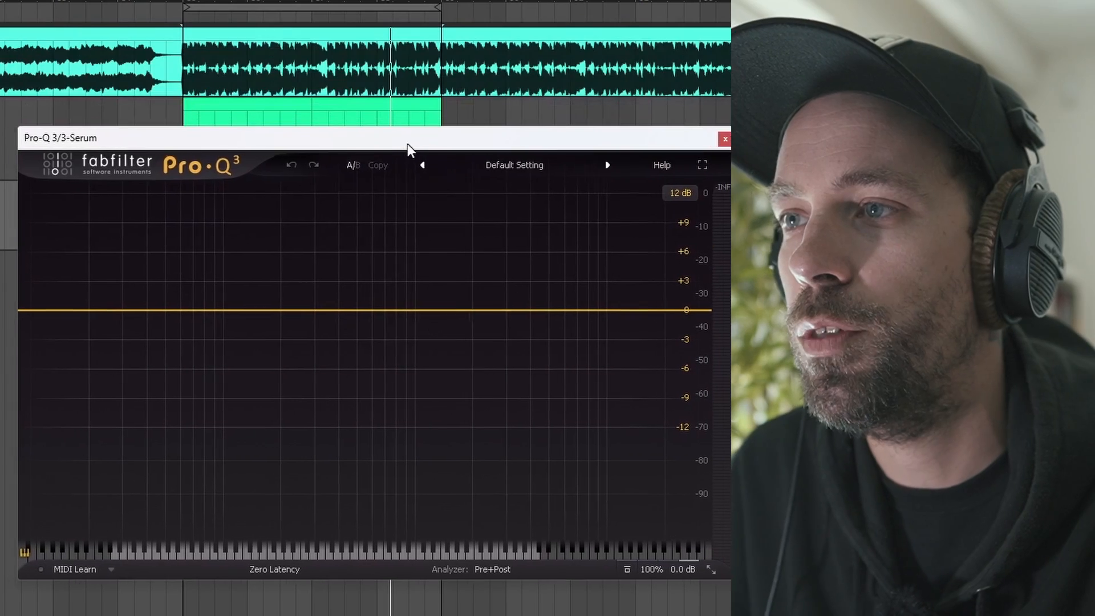
# In Pro-Q 3, add a bell cut of about 3.8 dB near 252 Hz with Q 1.8 and a slight, narrower boost on the bass peak.
pyautogui.moveTo(407, 144); pyautogui.dragTo(398, 143)
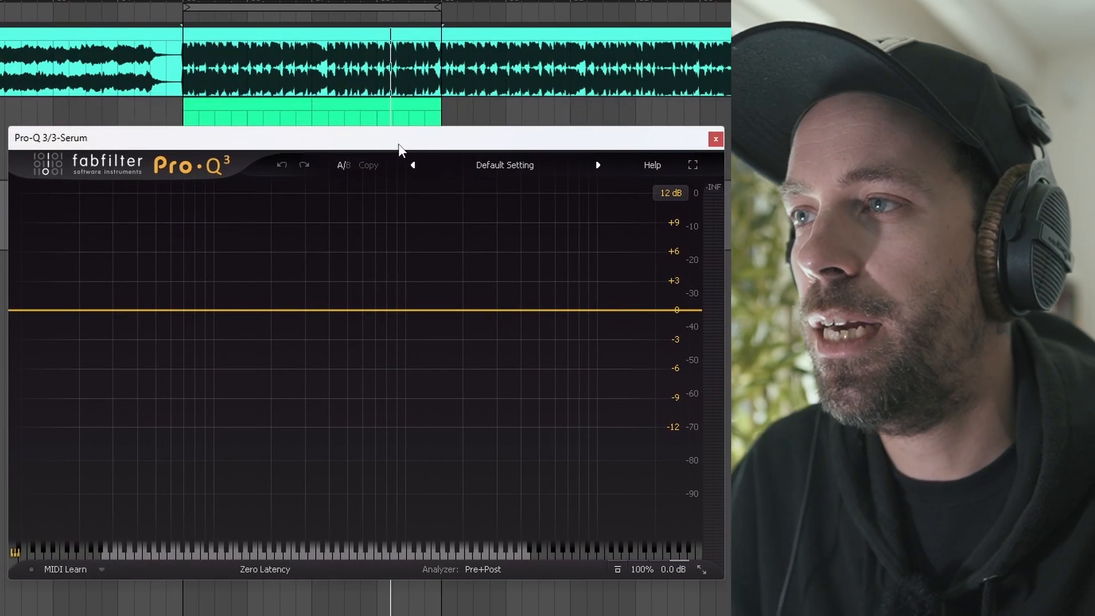
pyautogui.press('space')
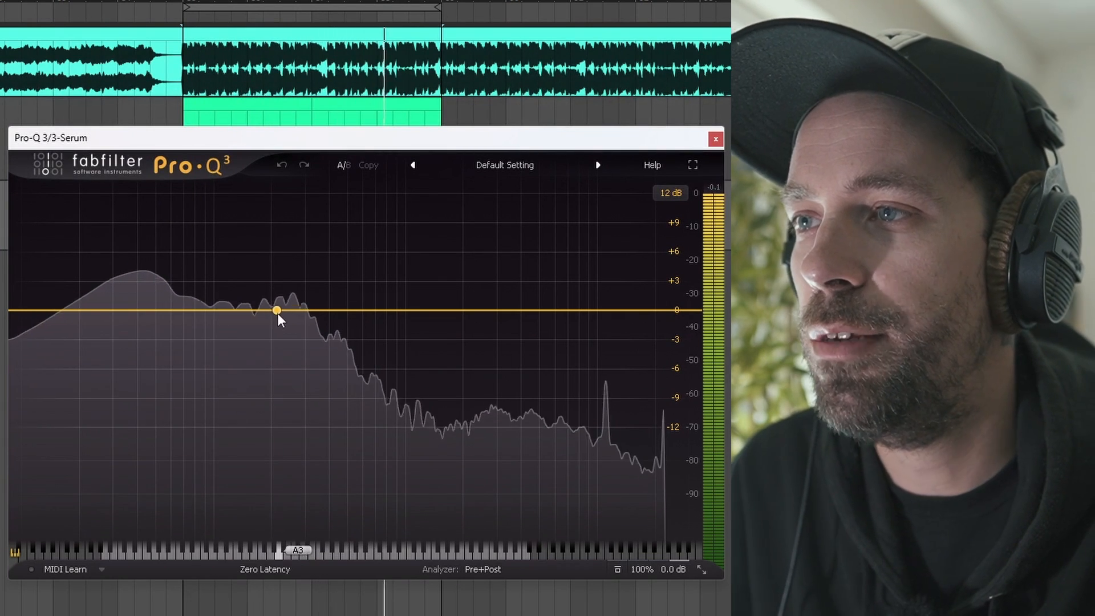
pyautogui.moveTo(277, 313); pyautogui.dragTo(285, 341)
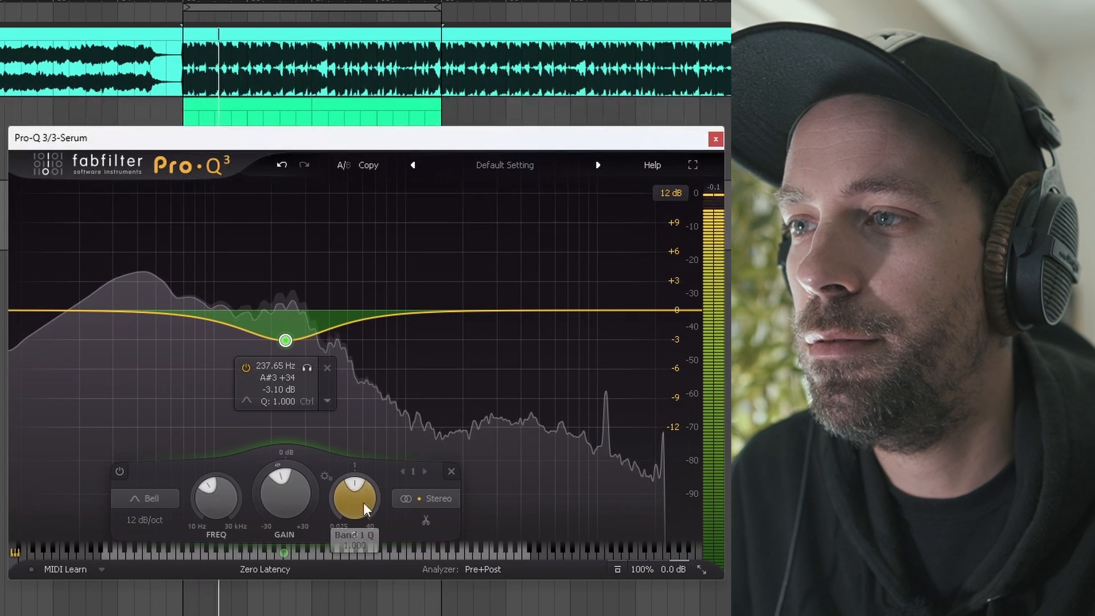
pyautogui.moveTo(364, 502); pyautogui.dragTo(356, 487)
pyautogui.moveTo(285, 347); pyautogui.dragTo(289, 351)
pyautogui.moveTo(143, 311); pyautogui.dragTo(135, 299)
pyautogui.moveTo(263, 505); pyautogui.dragTo(258, 468)
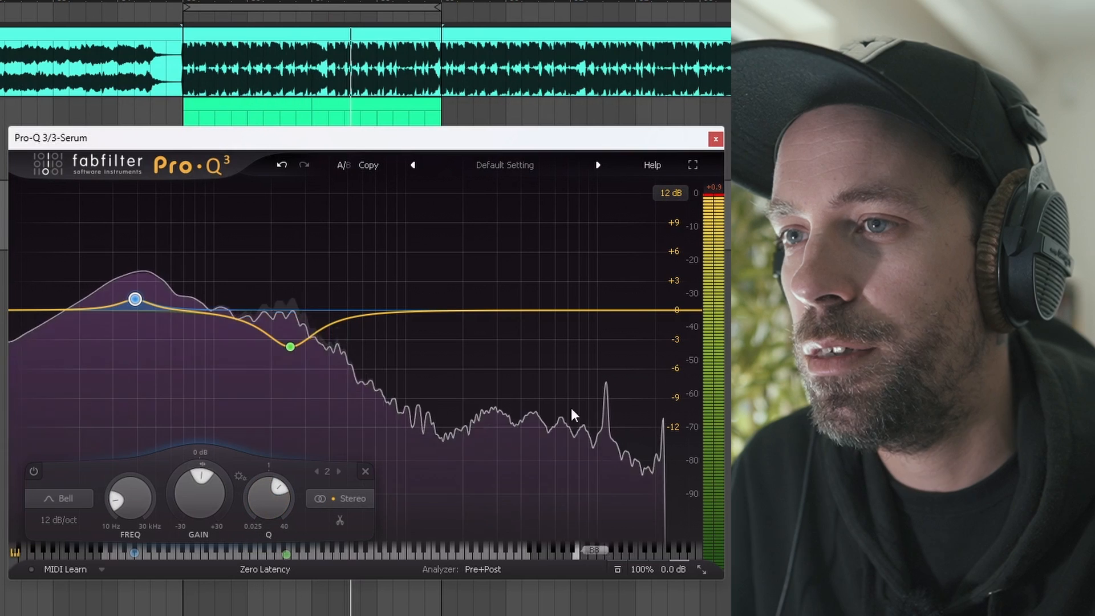
# Add a high cut at 26500 Hz and a narrow bell cut of about 21.3 dB at 10910 Hz with Q 15.75.
pyautogui.doubleClick(697, 313)
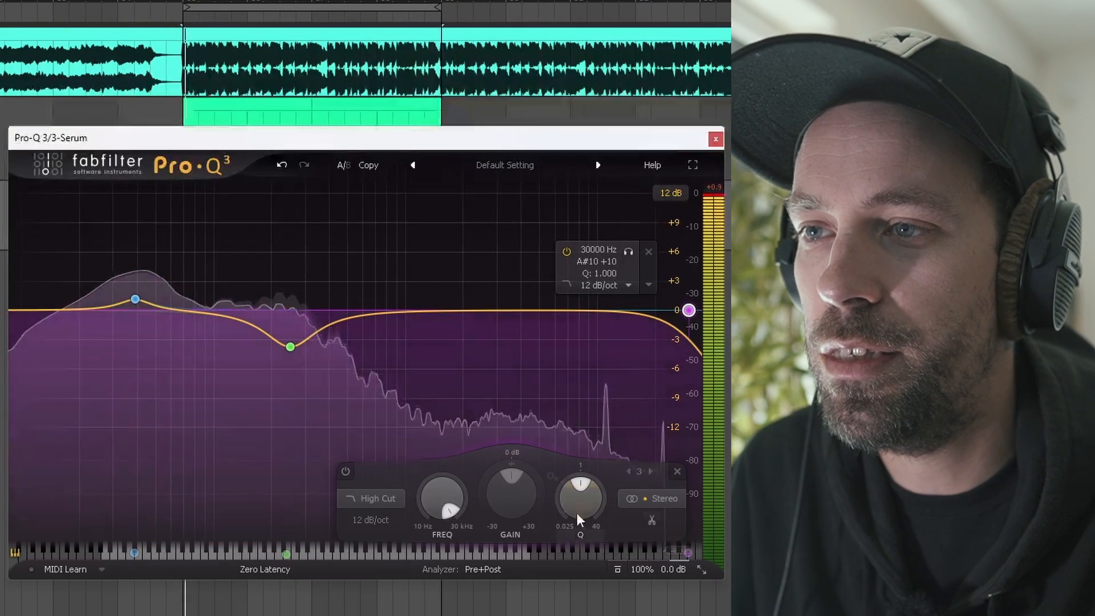
pyautogui.moveTo(688, 310)
pyautogui.mouseDown()
pyautogui.moveTo(559, 310)
pyautogui.moveTo(552, 340)
pyautogui.moveTo(540, 341)
pyautogui.moveTo(613, 313)
pyautogui.moveTo(679, 305)
pyautogui.mouseUp()
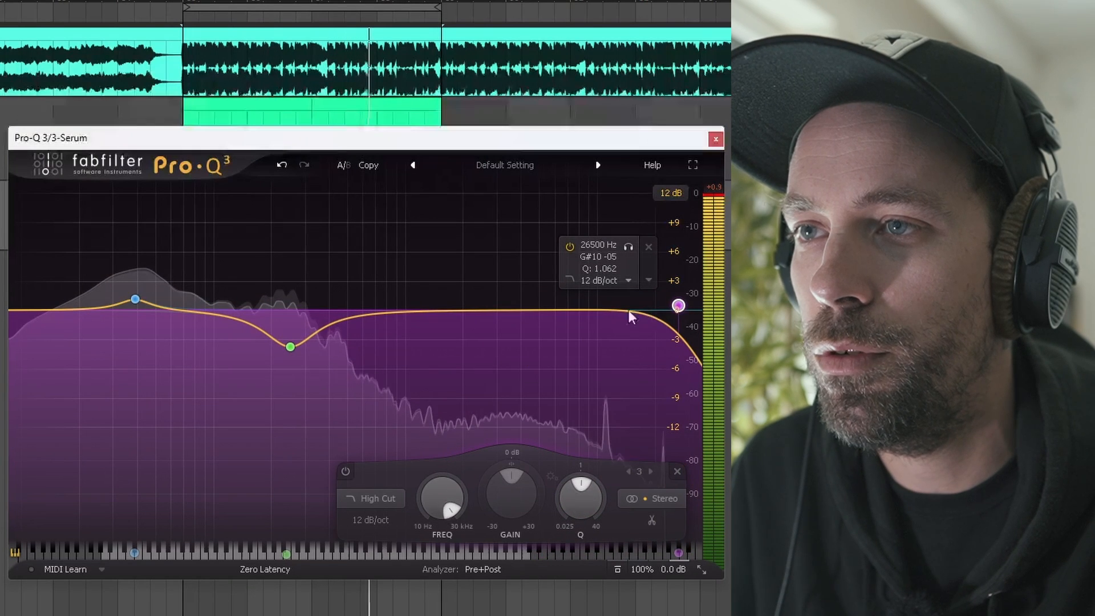
pyautogui.moveTo(605, 312); pyautogui.dragTo(602, 330)
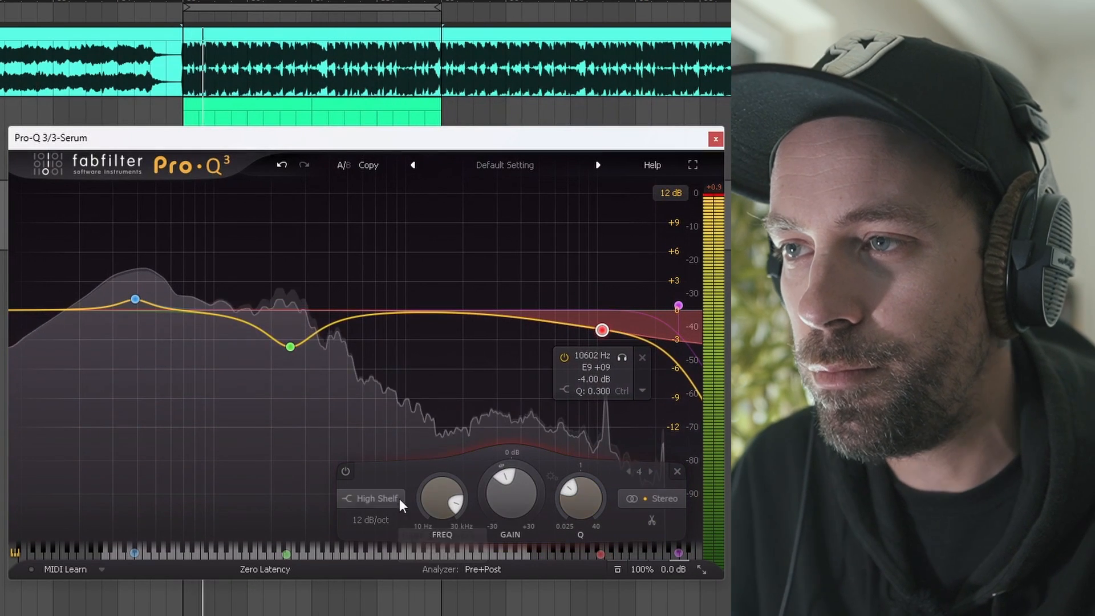
pyautogui.scroll(-7, 378, 501)
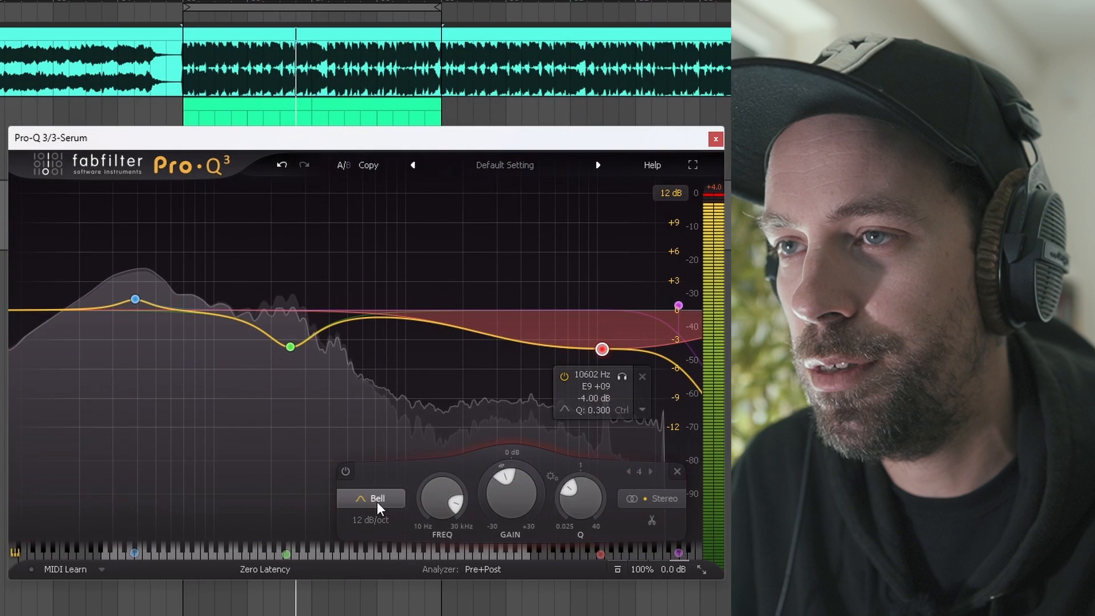
pyautogui.moveTo(603, 350); pyautogui.dragTo(605, 390)
pyautogui.moveTo(570, 488); pyautogui.dragTo(605, 393)
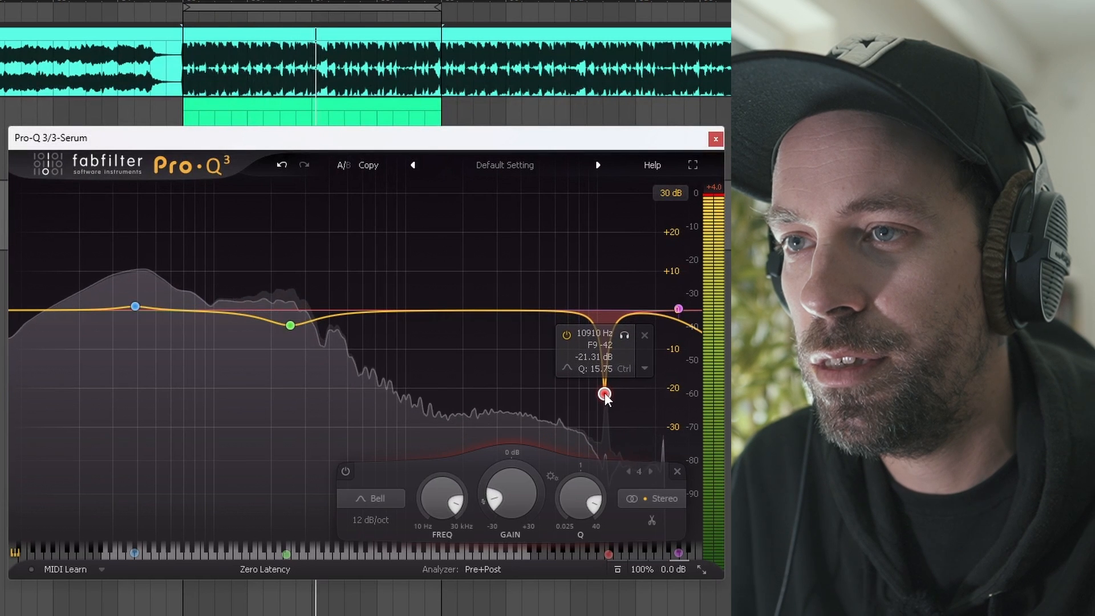
# Steepen the high cut to 48 dB/oct and lower its frequency to just below the narrow notch.
pyautogui.click(678, 309)
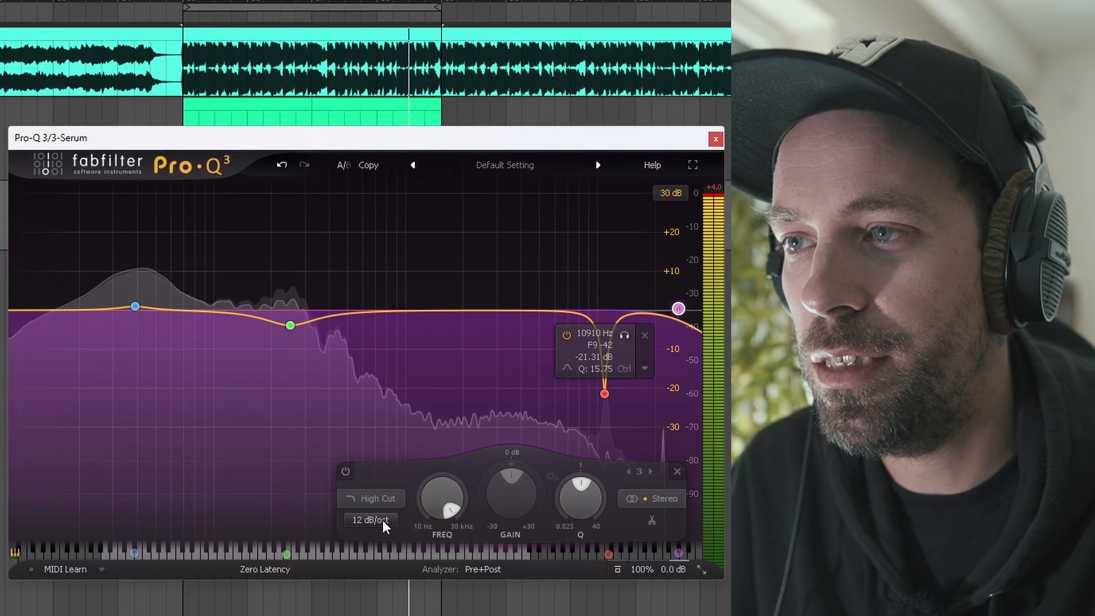
pyautogui.scroll(5, 382, 521)
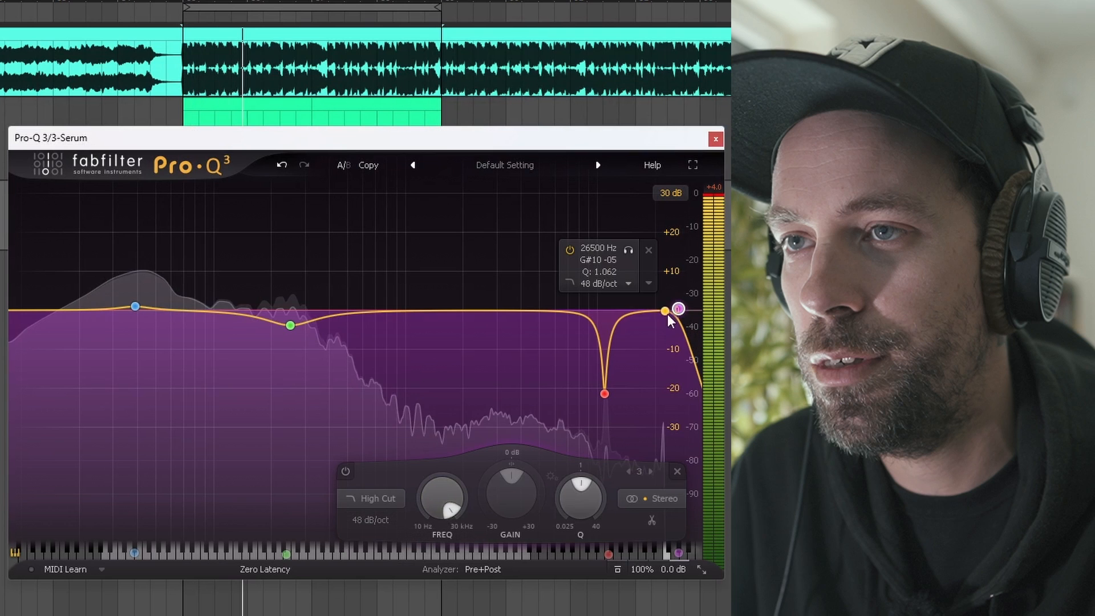
pyautogui.moveTo(669, 315); pyautogui.dragTo(571, 318)
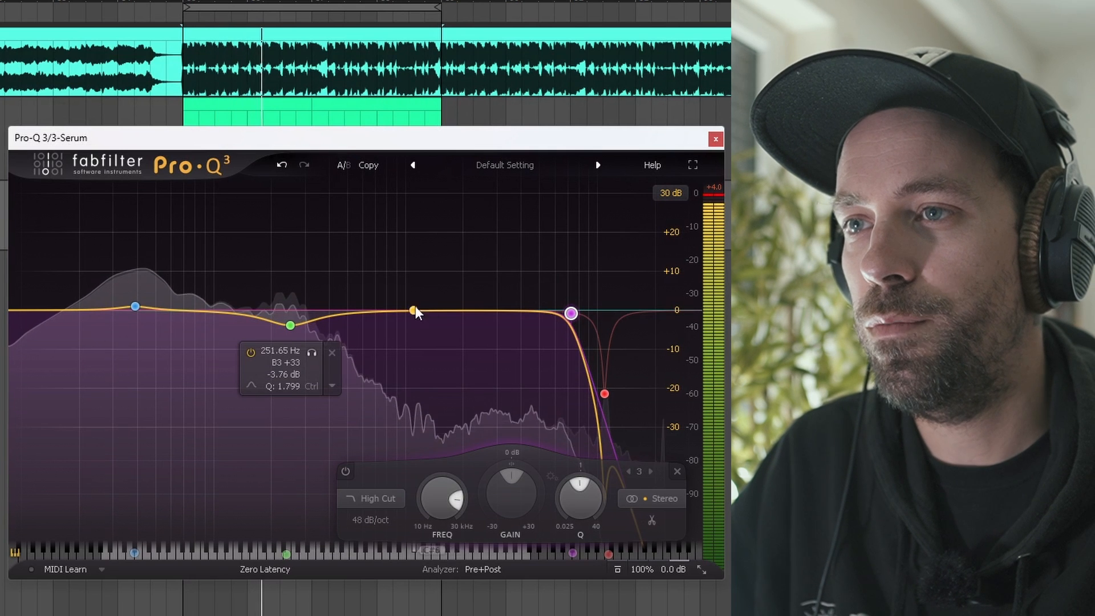
# Lower the high cut's frequency further, well below the narrow notch, and close the equalizer window.
pyautogui.moveTo(571, 313); pyautogui.dragTo(534, 313)
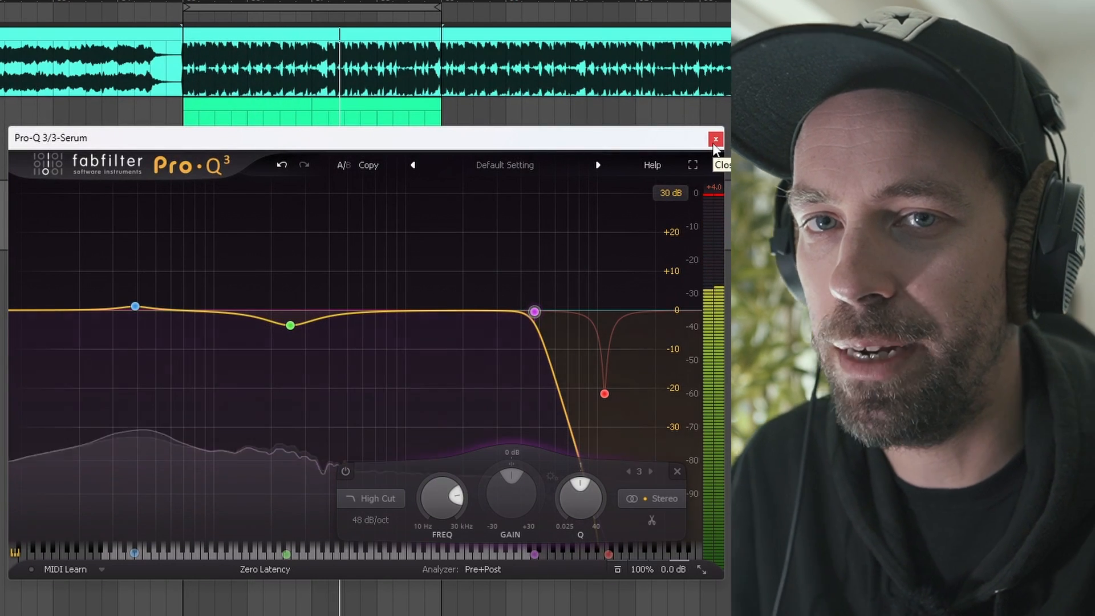
pyautogui.click(714, 143)
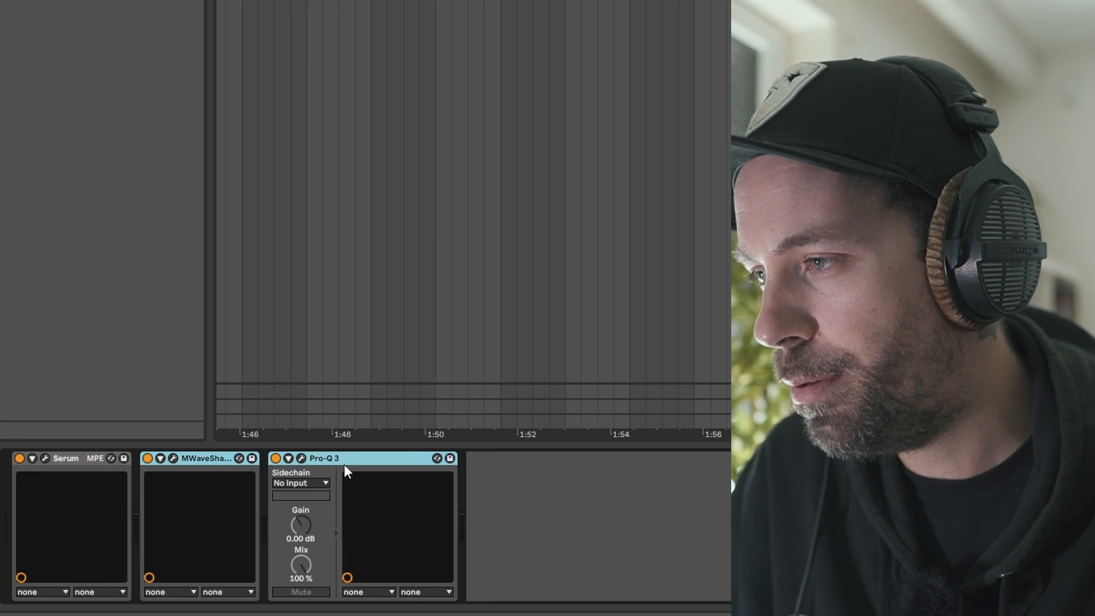
# Group MWaveShaper and Pro-Q 3 into an Audio Effect Rack and create a second, empty chain in it.
pyautogui.click(344, 465)
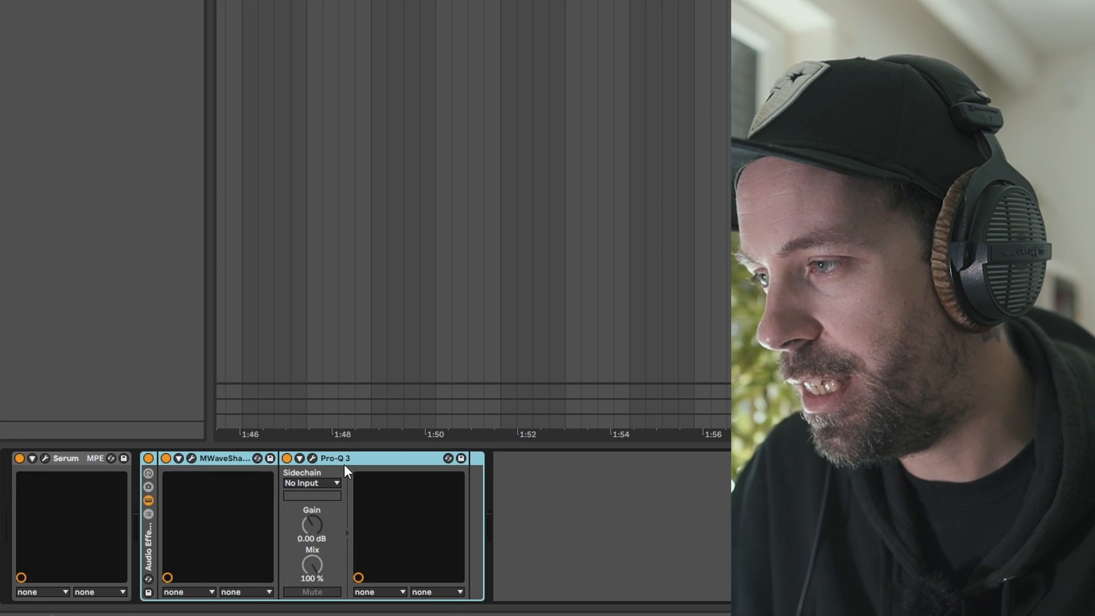
pyautogui.click(149, 515)
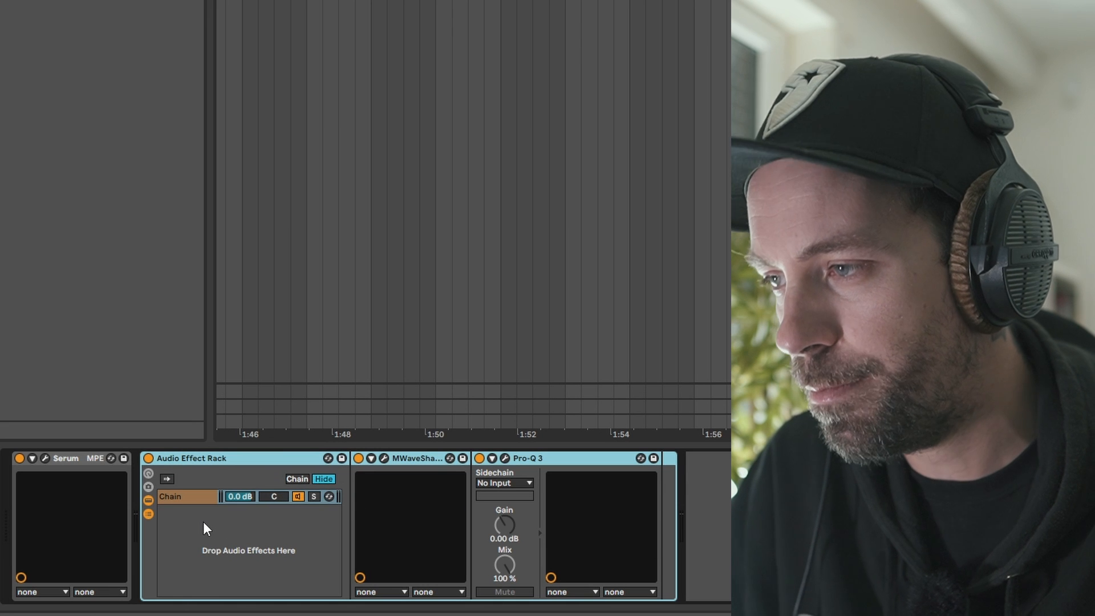
pyautogui.rightClick(204, 521)
pyautogui.click(220, 533)
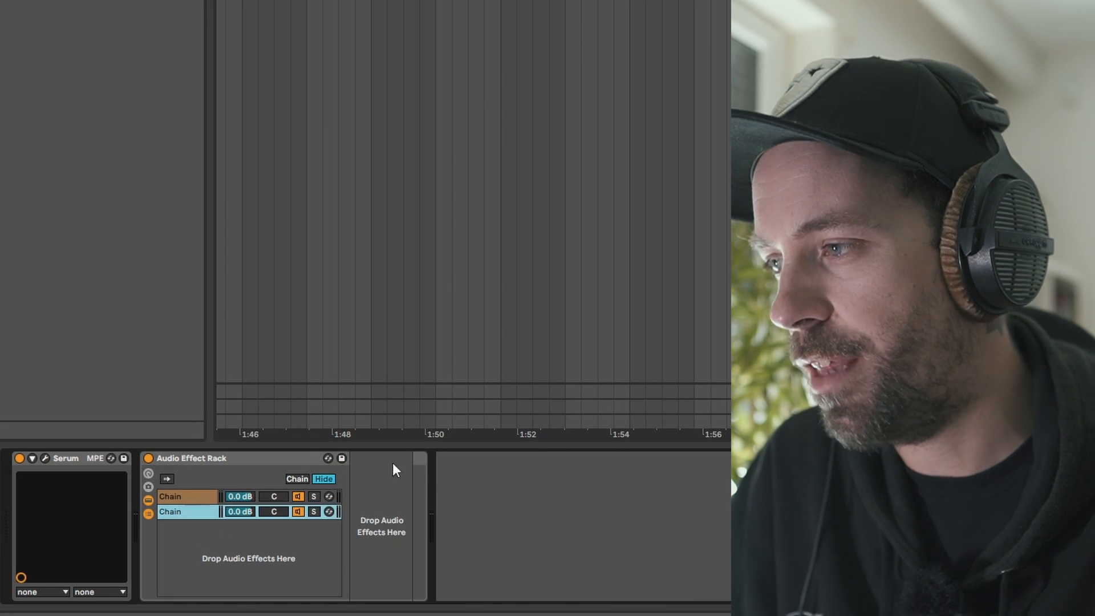
# Add the Texture plugin to the rack's empty second chain and audition it with playback.
pyautogui.hotkey('ctrl', 'f')
pyautogui.write('m')
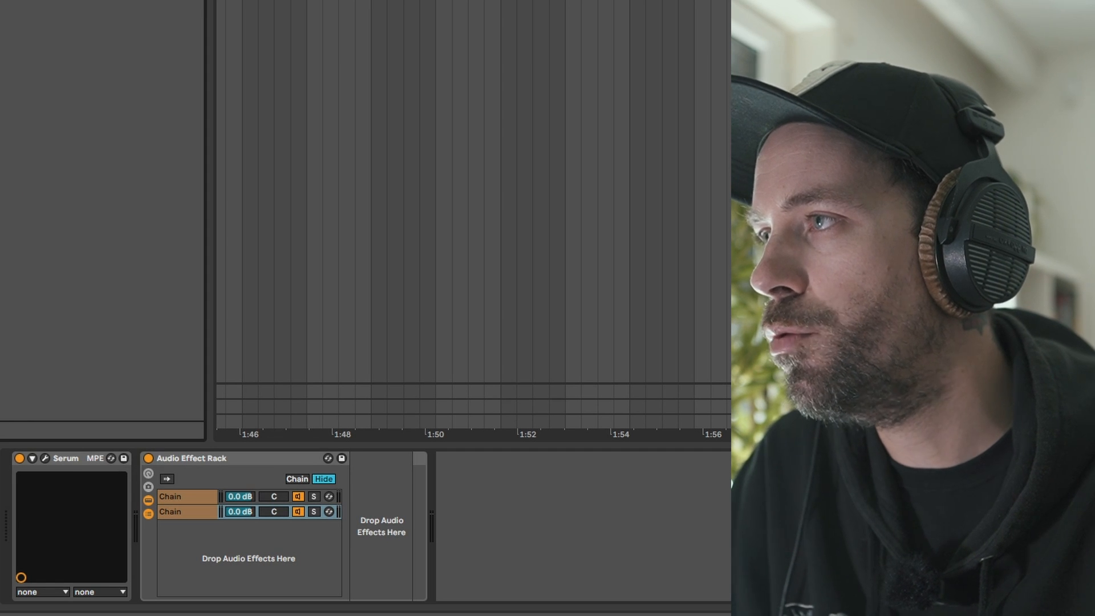
pyautogui.moveTo(314, 276); pyautogui.dragTo(372, 507)
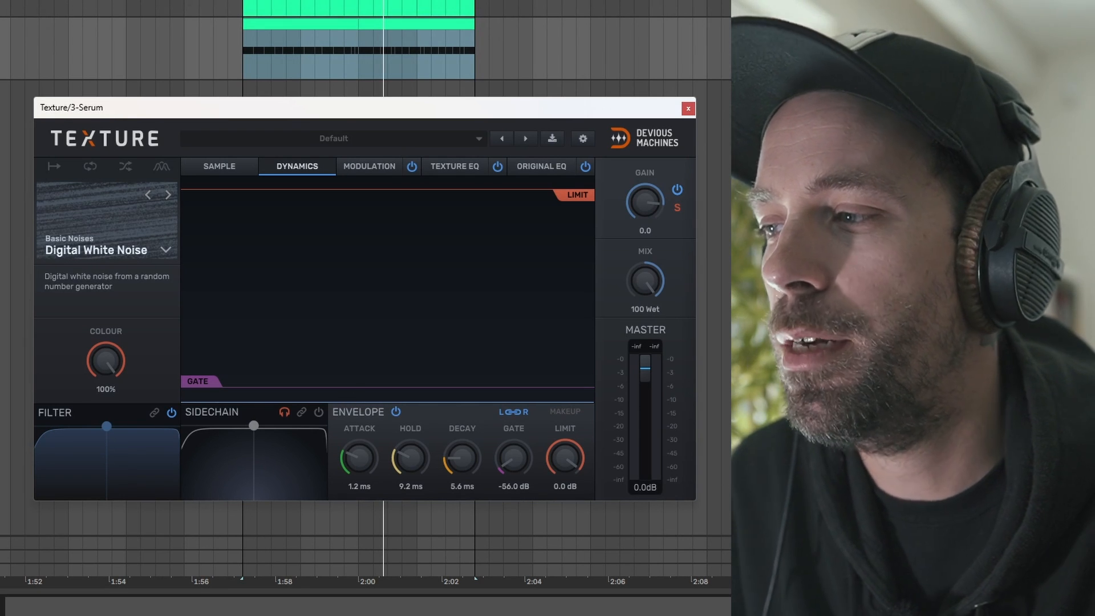
pyautogui.press('space')
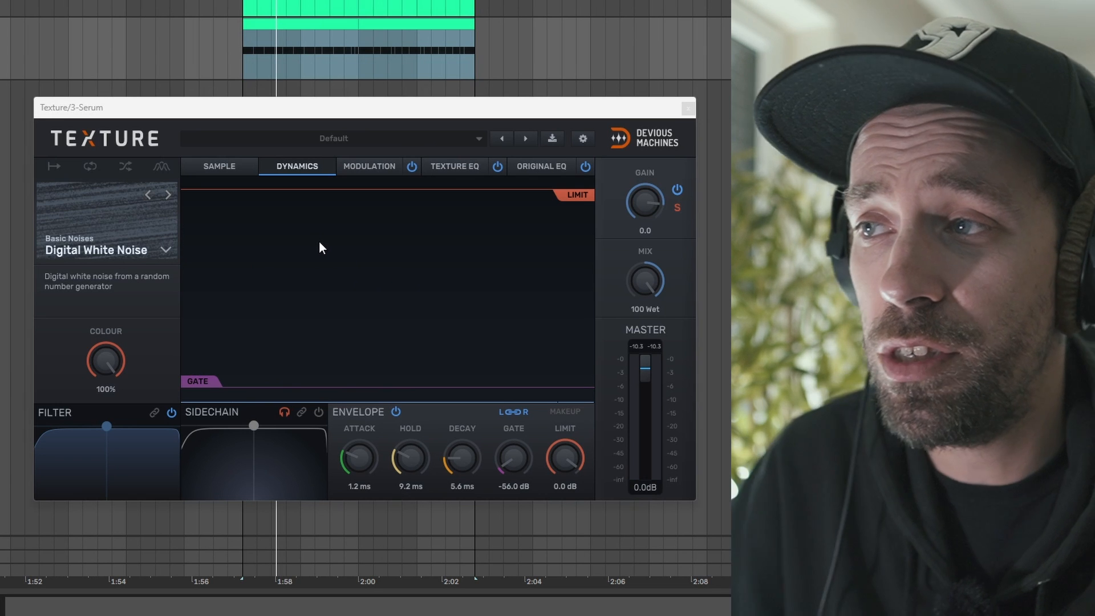
# Choose Glass Debris from the SFX - Foley category as Texture's noise source.
pyautogui.click(166, 250)
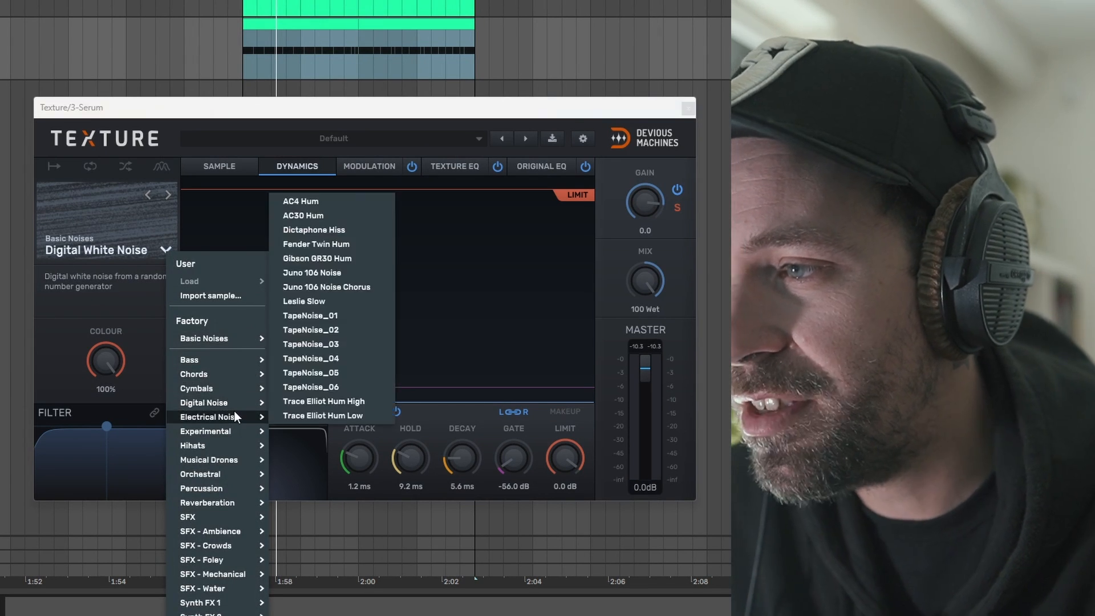
pyautogui.moveTo(214, 485)
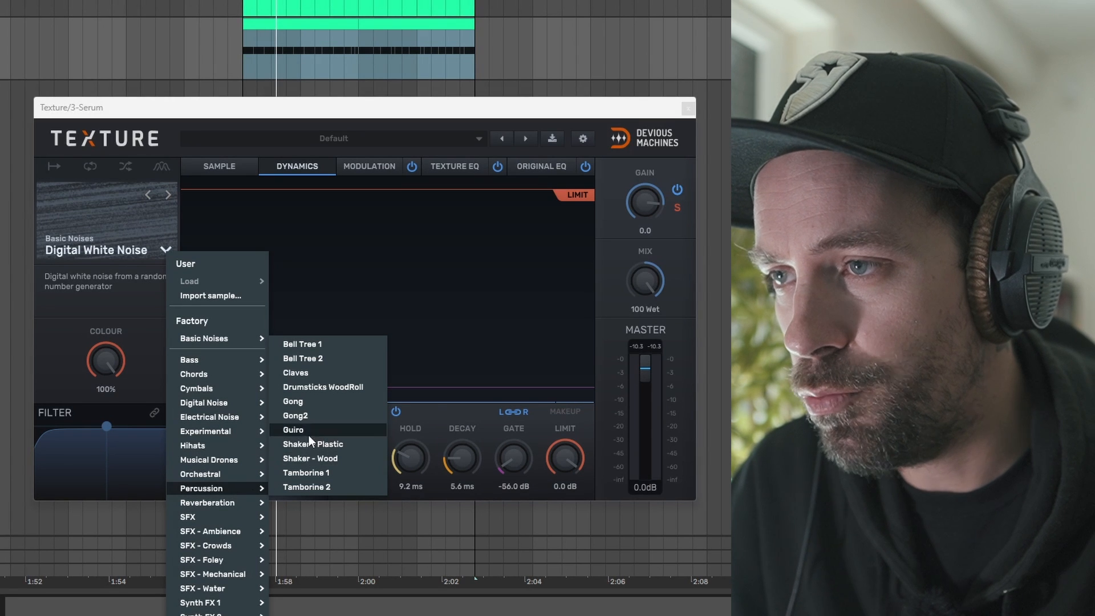
pyautogui.moveTo(209, 516)
pyautogui.moveTo(215, 557)
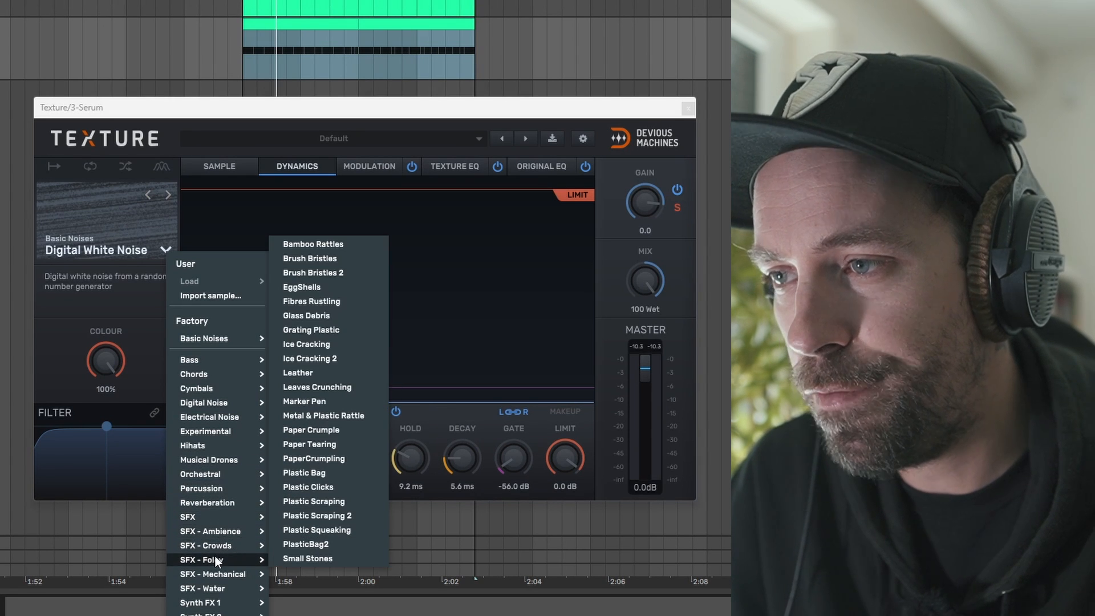
pyautogui.click(325, 316)
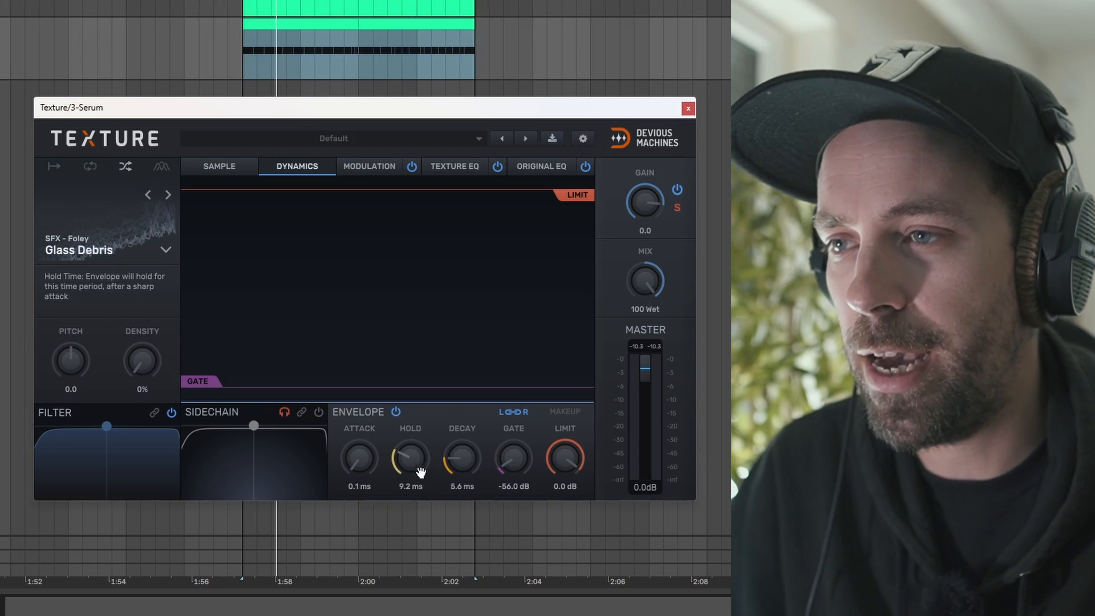
# Tighten Texture's envelope with a 1.5 ms hold and 1.1 ms decay, and raise the gate to -19.8 dB.
pyautogui.moveTo(476, 468); pyautogui.dragTo(475, 490)
pyautogui.moveTo(411, 458); pyautogui.dragTo(420, 455)
pyautogui.moveTo(514, 459); pyautogui.dragTo(514, 433)
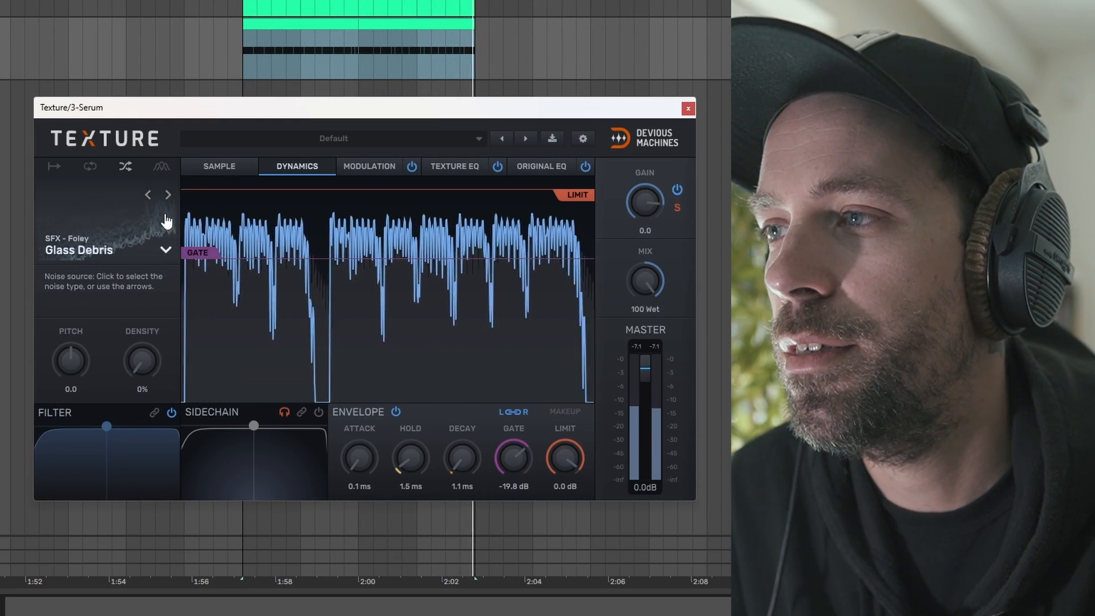
# Audition the Foley sources following Glass Debris, going through Ice Cracking 2 to Leaves Crunching.
pyautogui.click(168, 195)
pyautogui.click(169, 195)
pyautogui.click(169, 194)
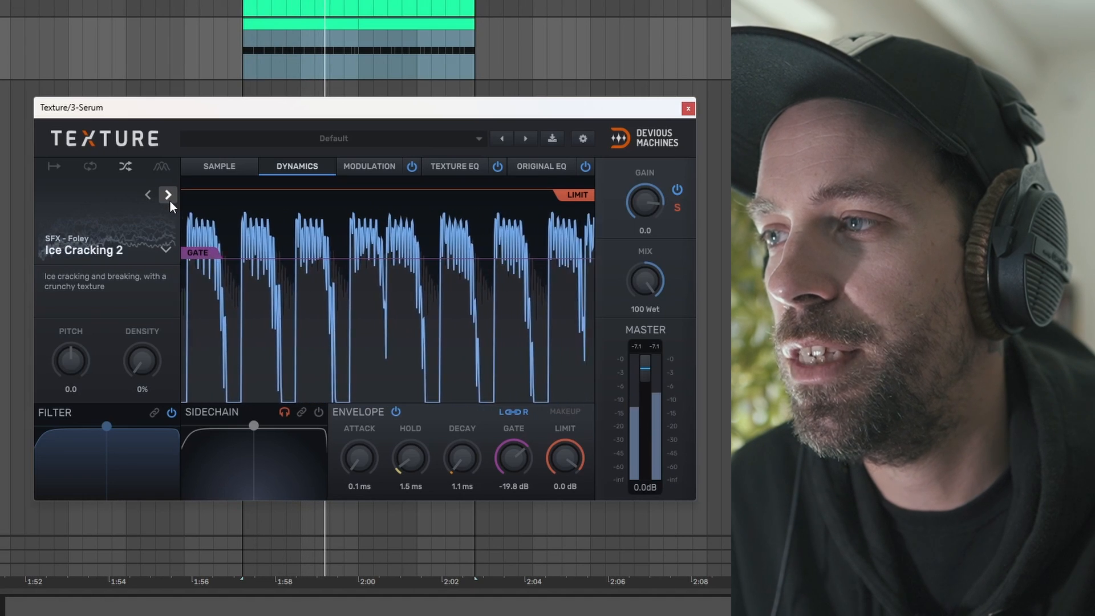
pyautogui.click(168, 195)
pyautogui.click(169, 195)
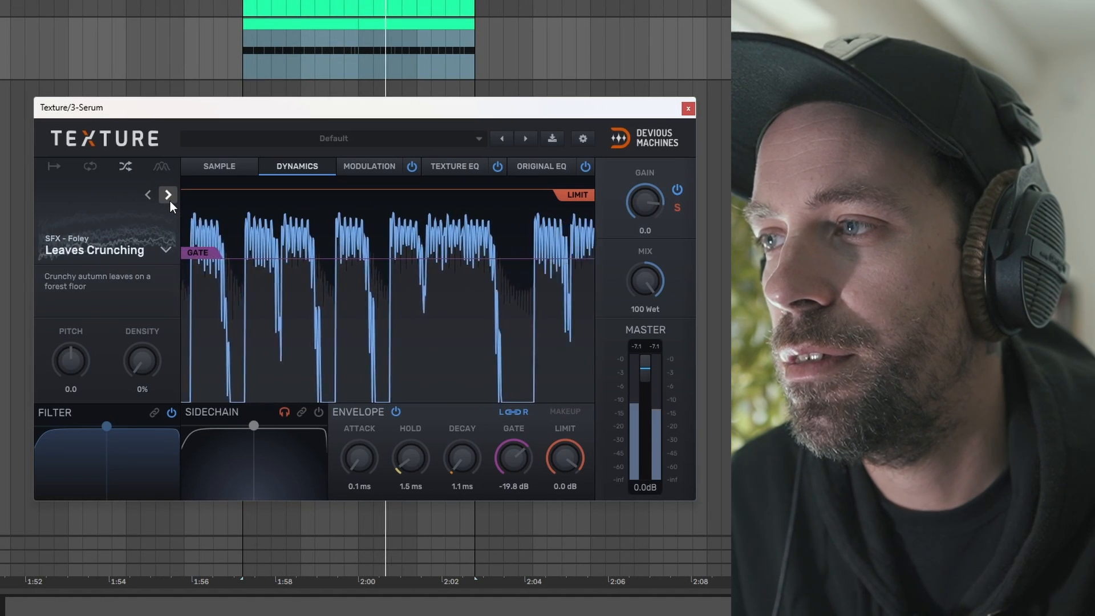
# Choose the Percussion source Drumsticks WoodRoll and raise its pitch to 1.3.
pyautogui.click(165, 249)
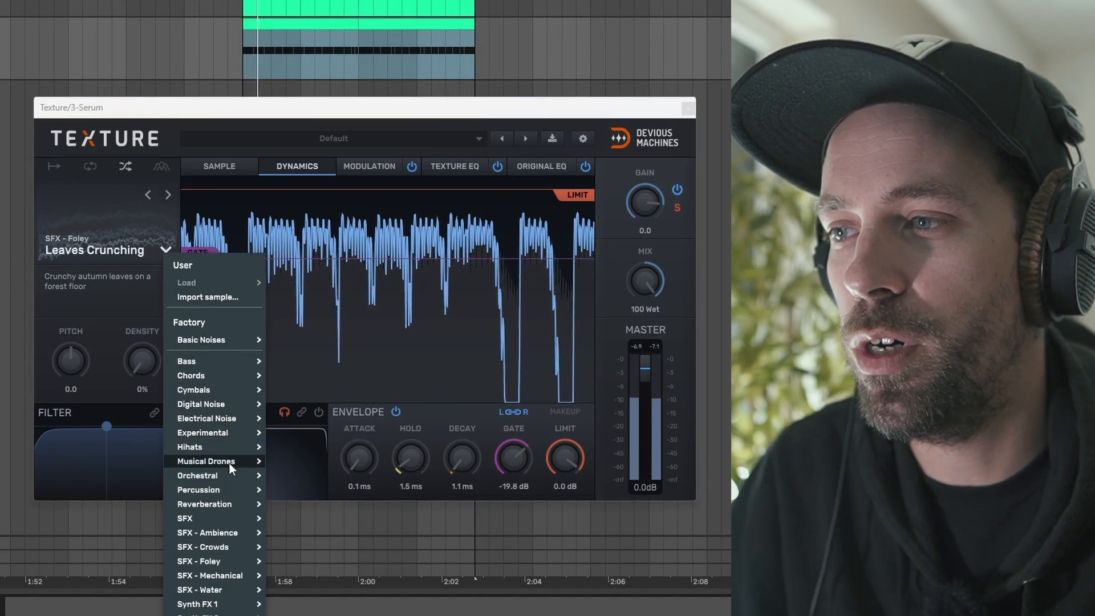
pyautogui.moveTo(227, 489)
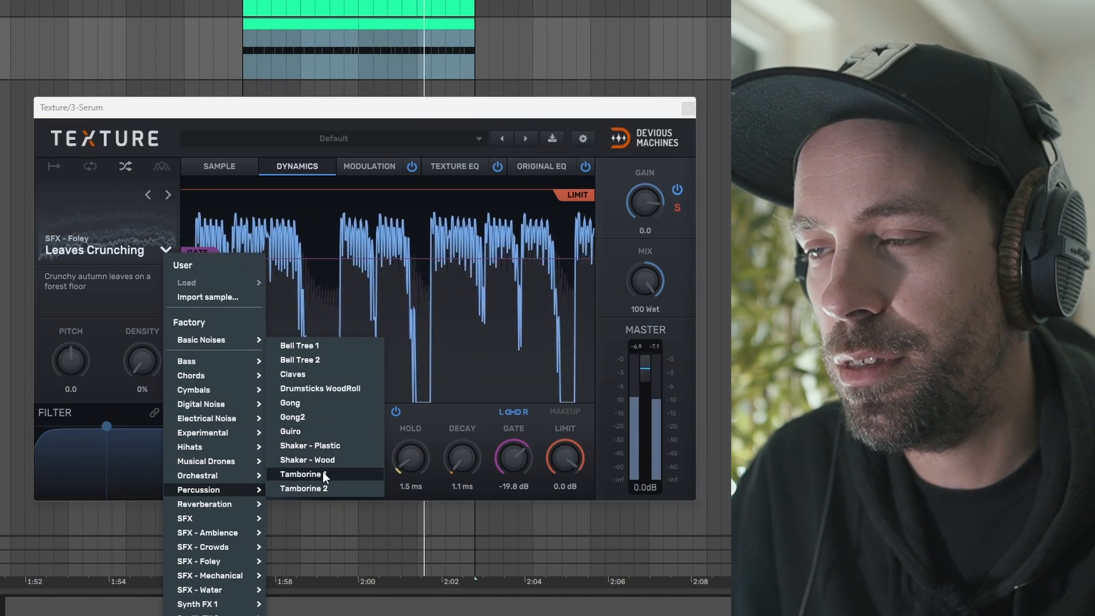
pyautogui.click(315, 391)
pyautogui.moveTo(71, 360); pyautogui.dragTo(70, 351)
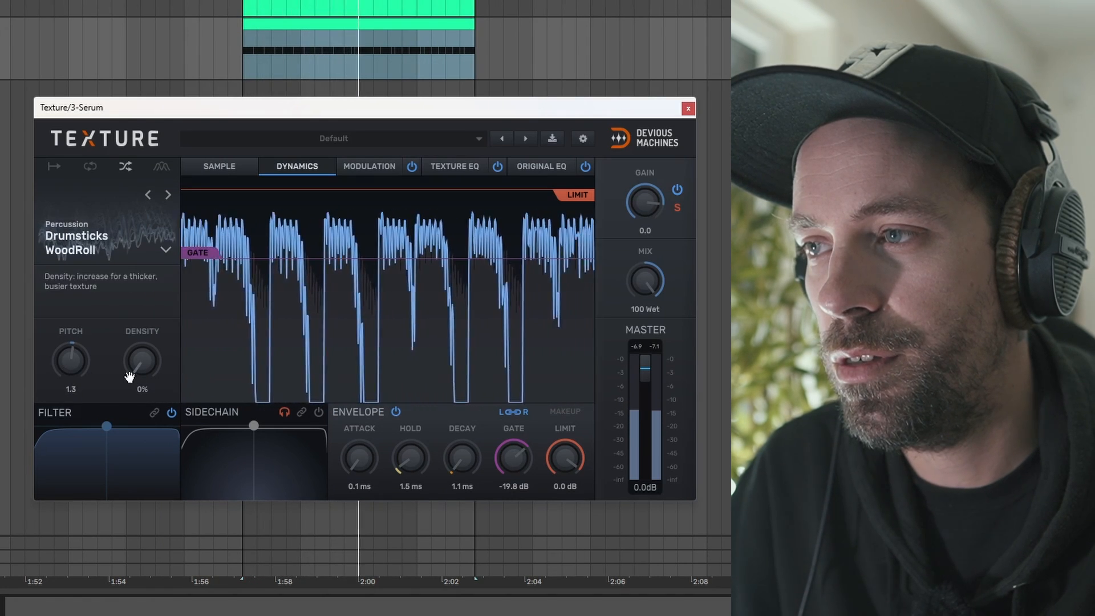
# In the Texture EQ, change the first band to High pass 24db and move it to about 761 Hz.
pyautogui.click(450, 174)
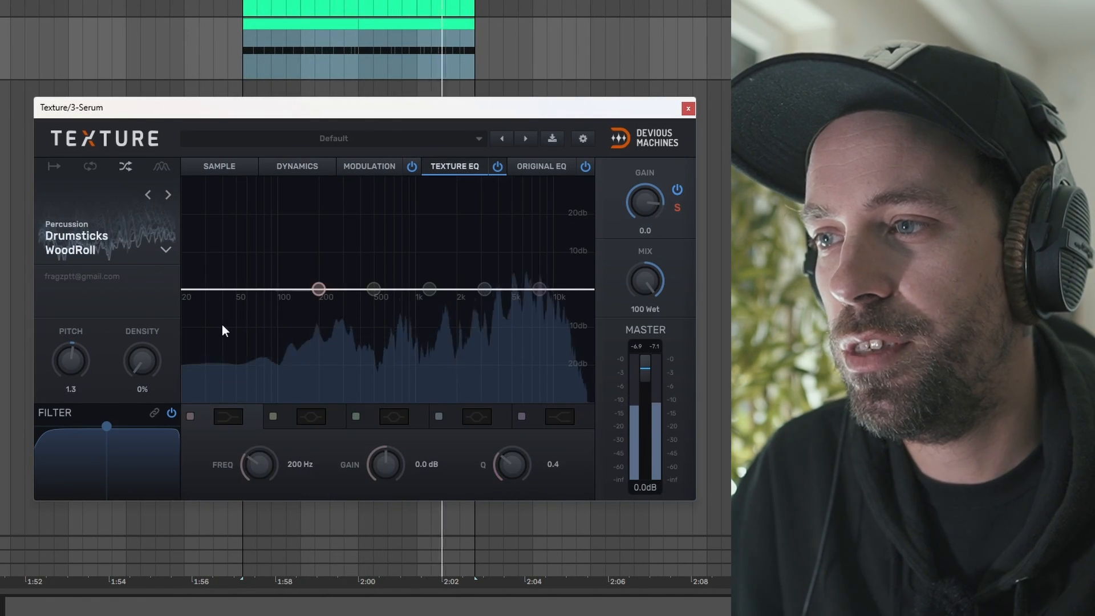
pyautogui.click(223, 417)
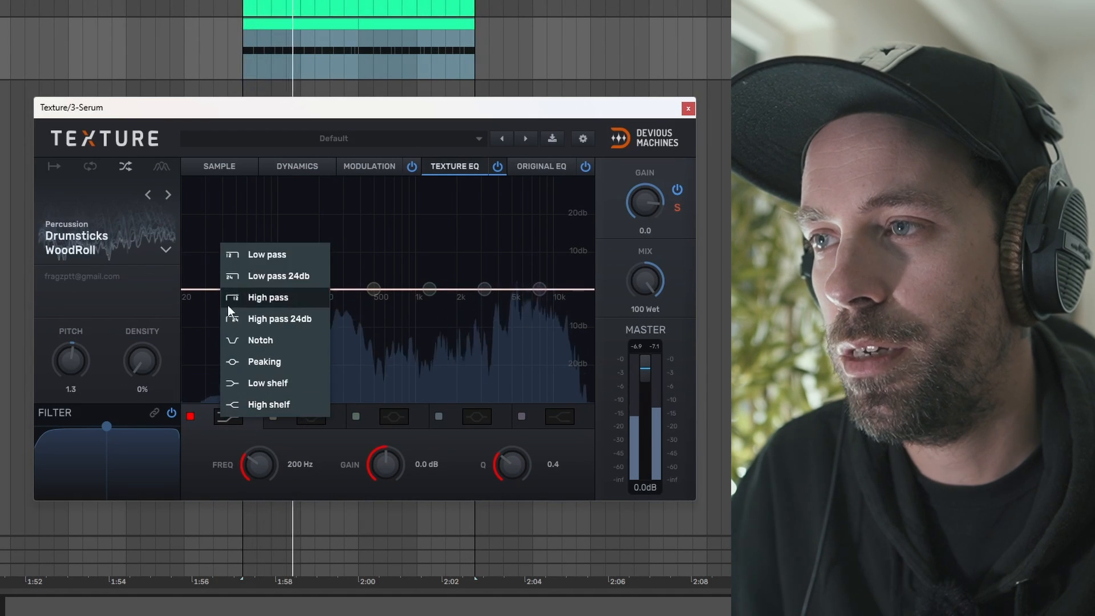
pyautogui.click(274, 319)
pyautogui.moveTo(322, 380); pyautogui.dragTo(422, 341)
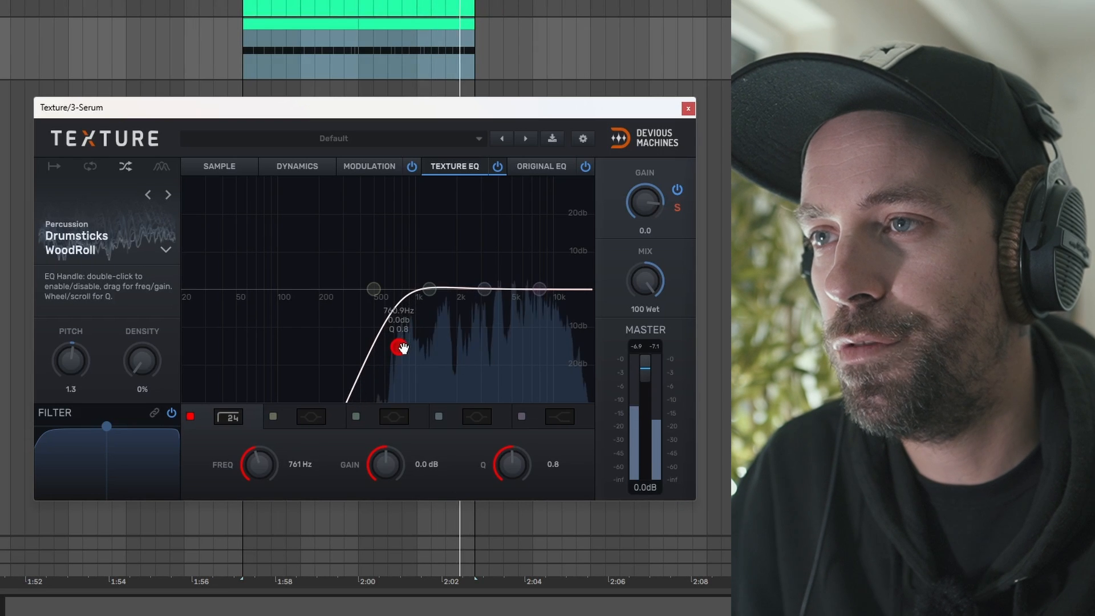
# Try Gong as the noise source and review Texture's sample, modulation and dynamics settings.
pyautogui.click(222, 167)
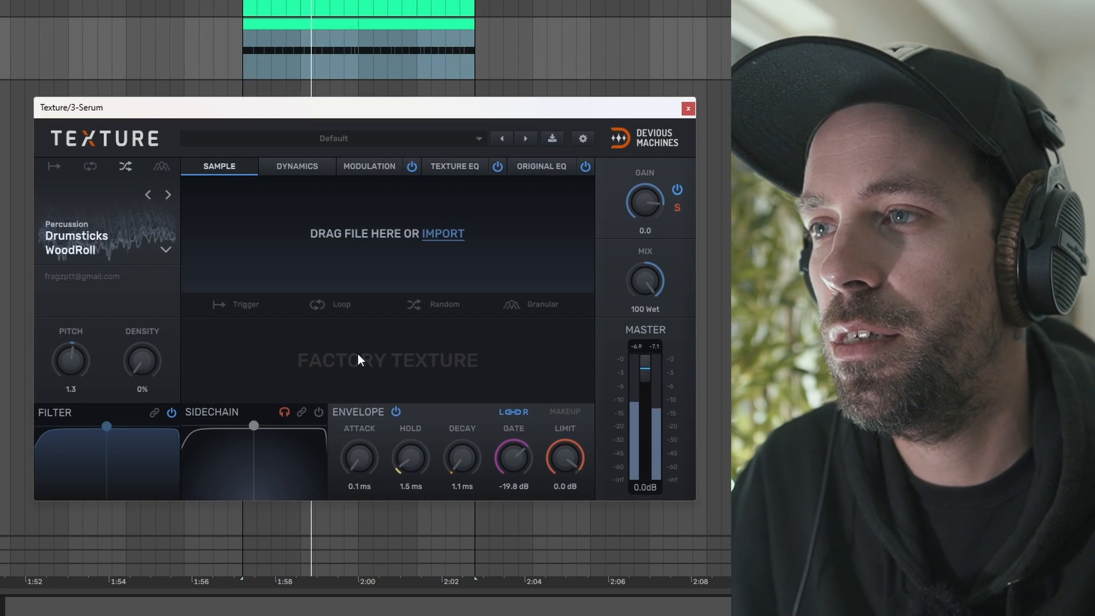
pyautogui.click(310, 166)
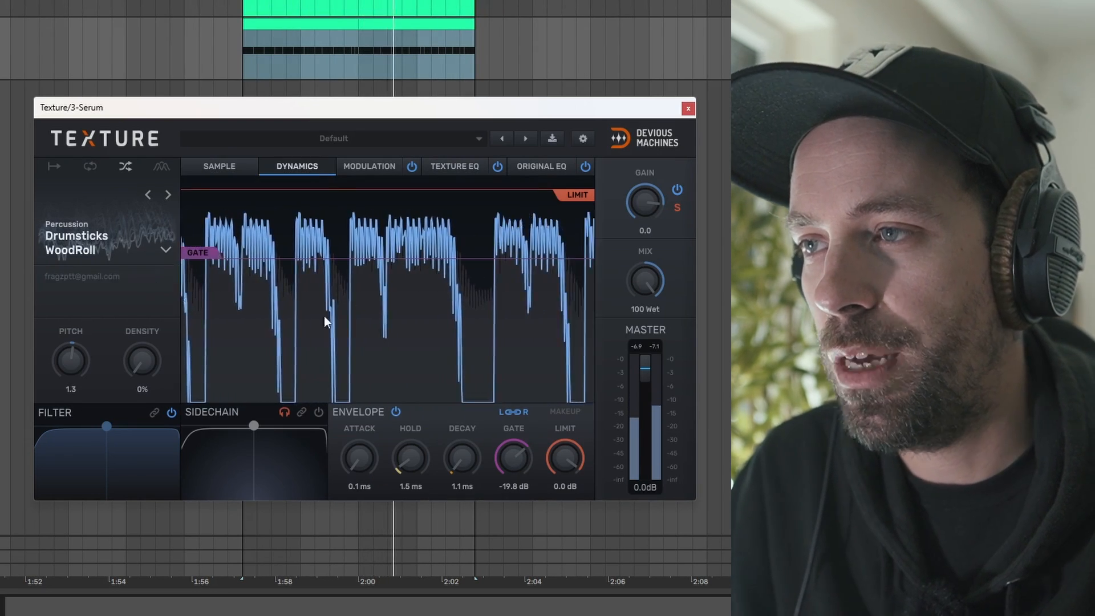
pyautogui.click(169, 195)
pyautogui.click(210, 171)
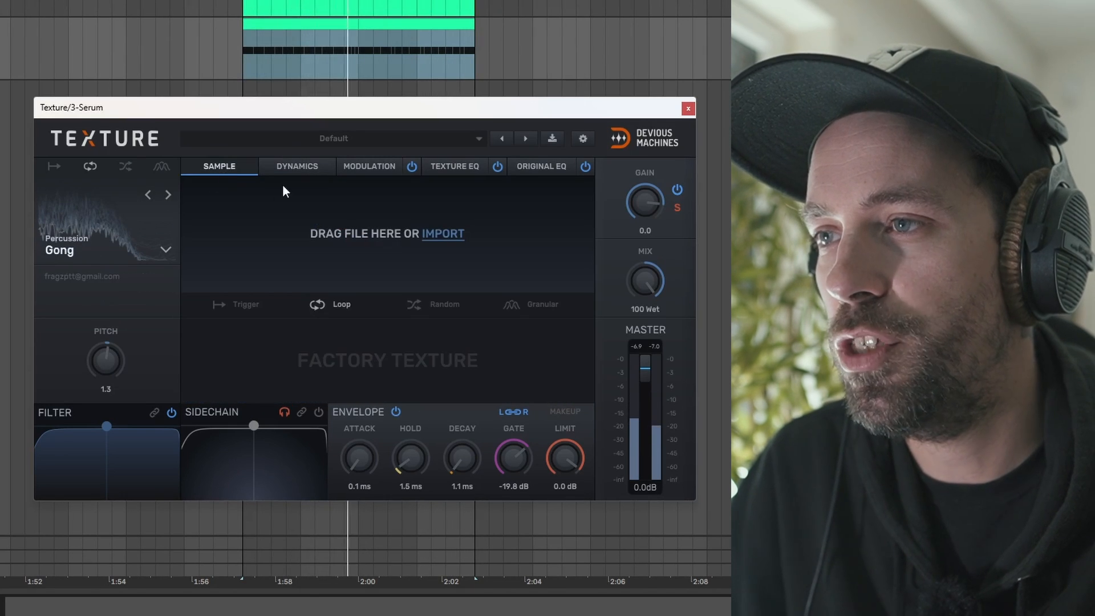
pyautogui.click(370, 168)
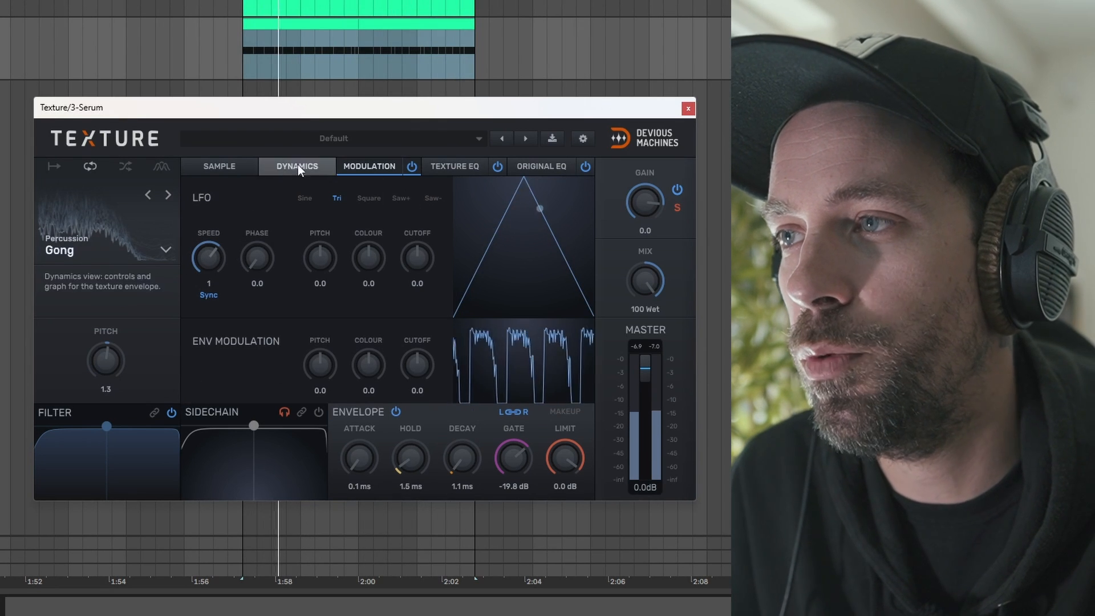
pyautogui.click(225, 166)
pyautogui.click(292, 171)
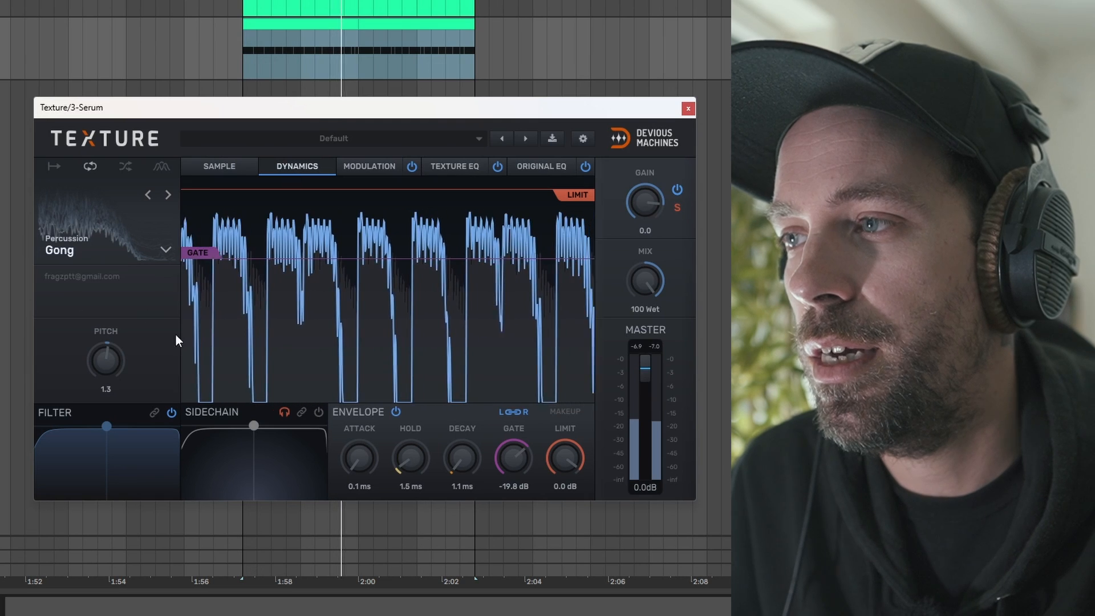
# Advance through the Percussion sources from Gong to Shaker - Plastic.
pyautogui.click(170, 195)
pyautogui.click(169, 195)
pyautogui.click(168, 195)
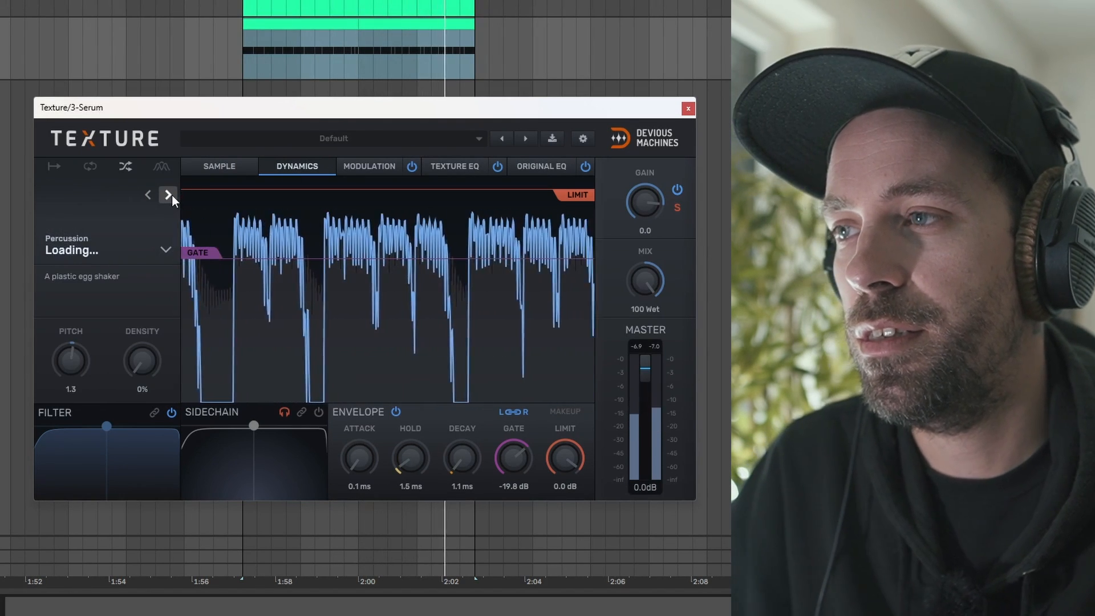
# Choose Spring Laser Gun from the SFX category and step back through its sources to Fire Rumble.
pyautogui.click(166, 250)
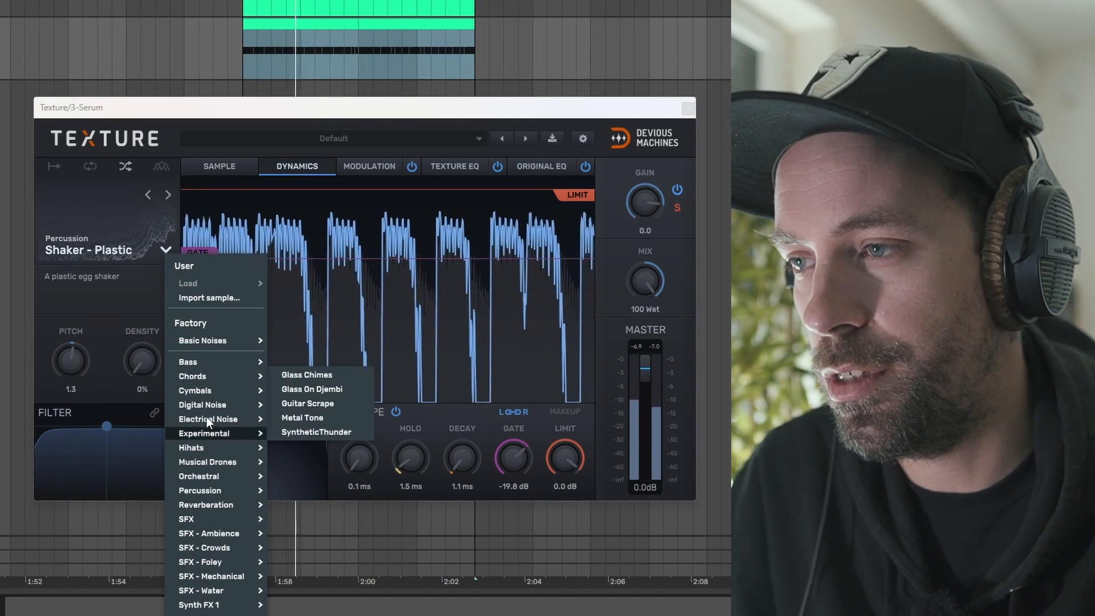
pyautogui.moveTo(226, 519)
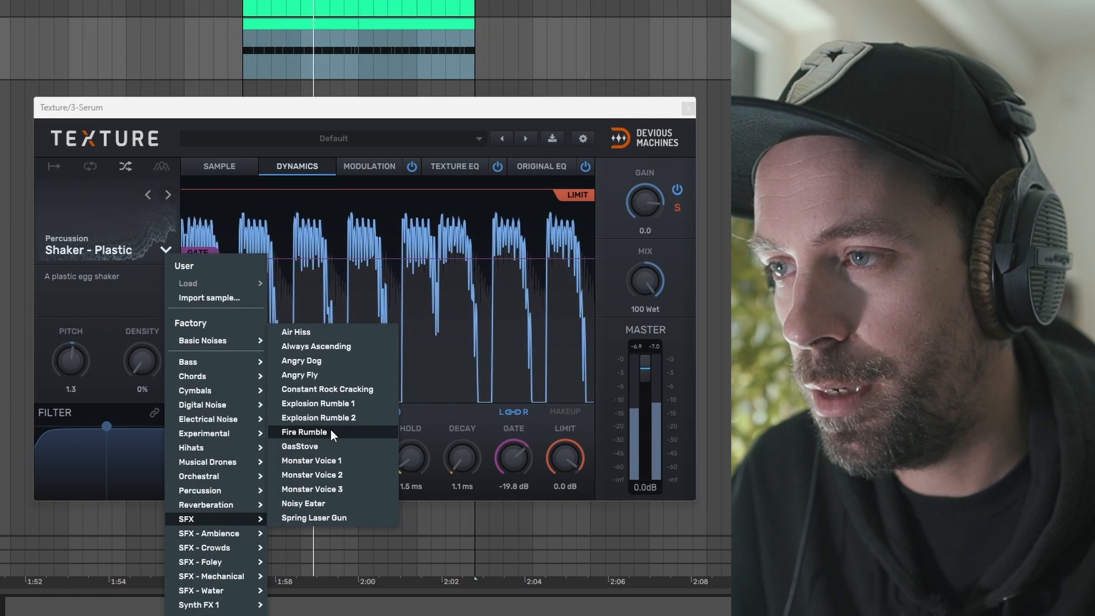
pyautogui.click(333, 516)
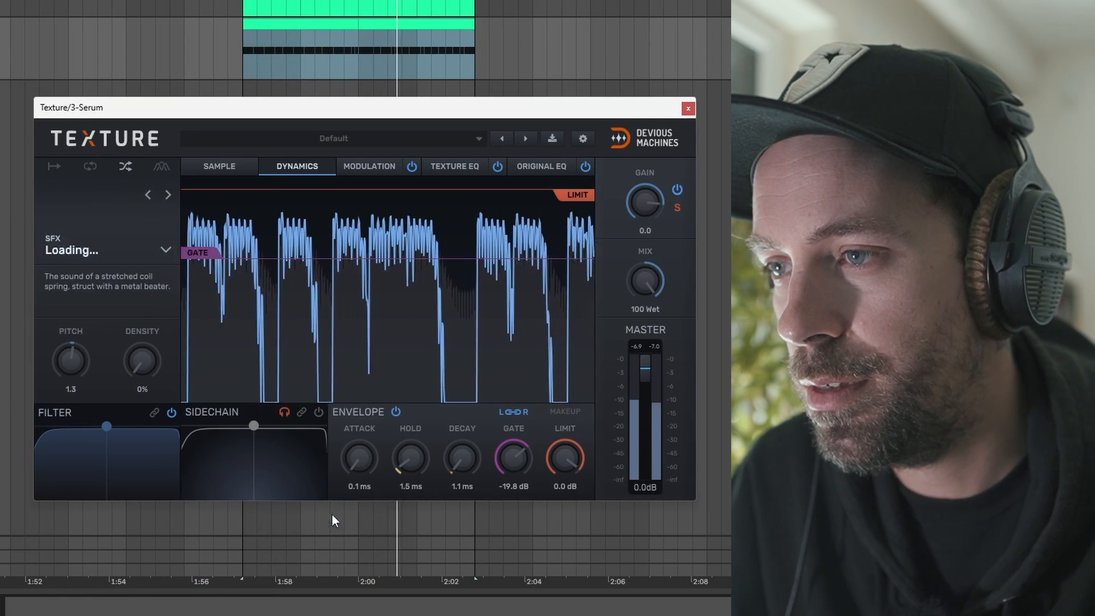
pyautogui.click(149, 198)
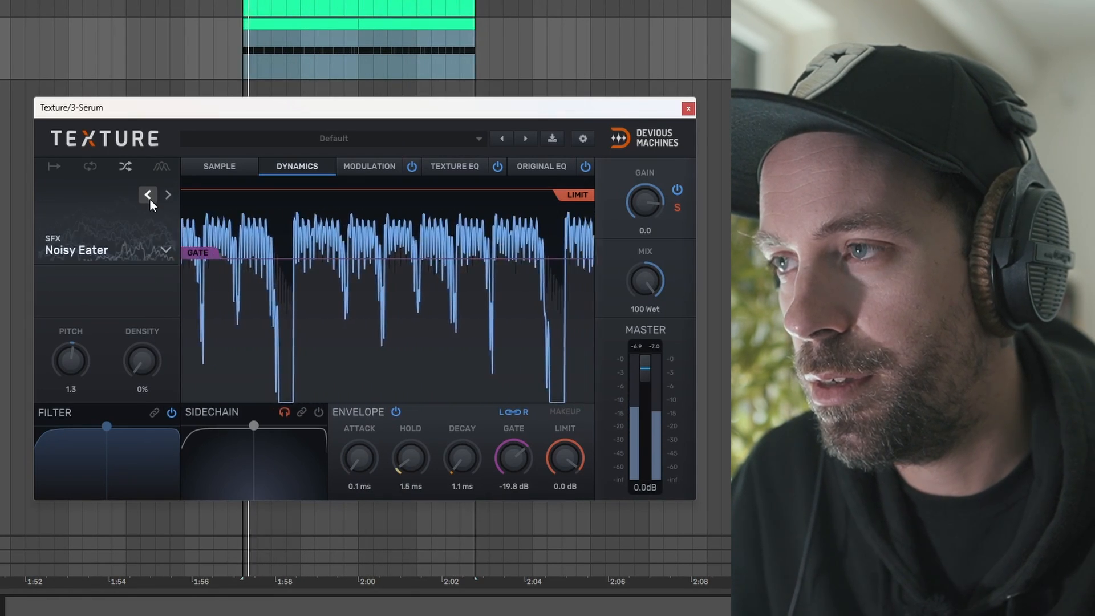
pyautogui.click(149, 199)
pyautogui.click(148, 195)
pyautogui.click(148, 195)
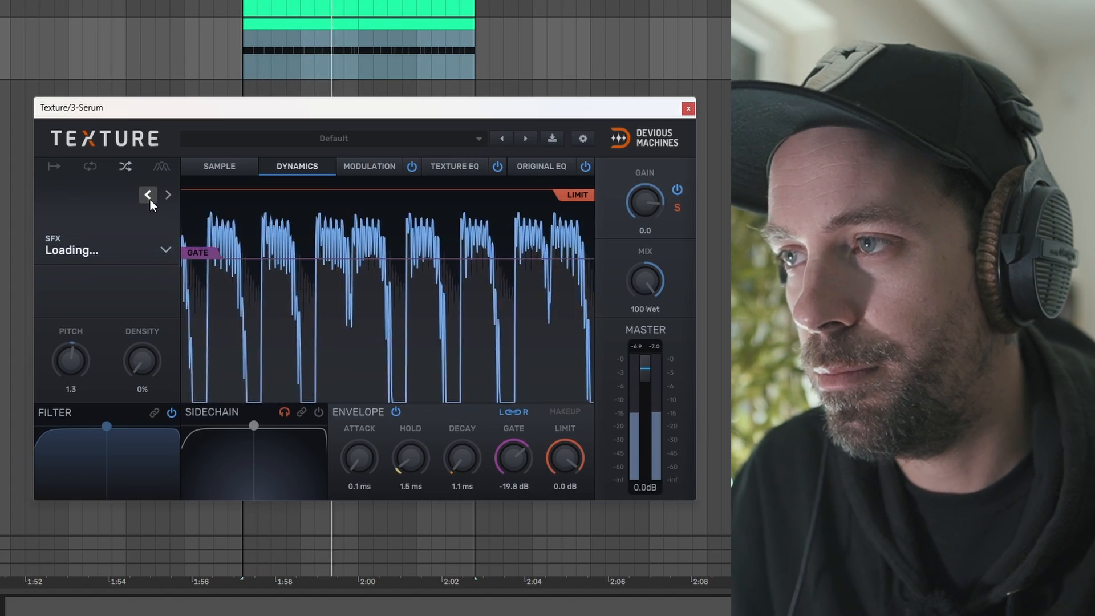
pyautogui.click(148, 195)
pyautogui.click(148, 195)
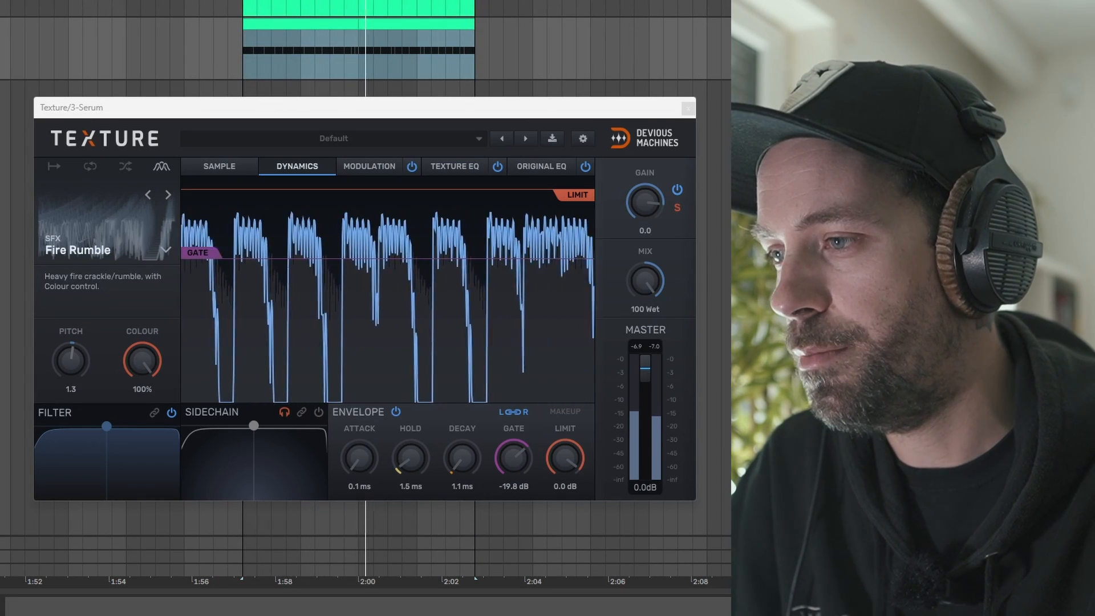
# Add a Linear Phase Pro-Q 3 after Texture with a low cut and a bell cut of about 3.3 dB near 7592 Hz.
pyautogui.press('Return')
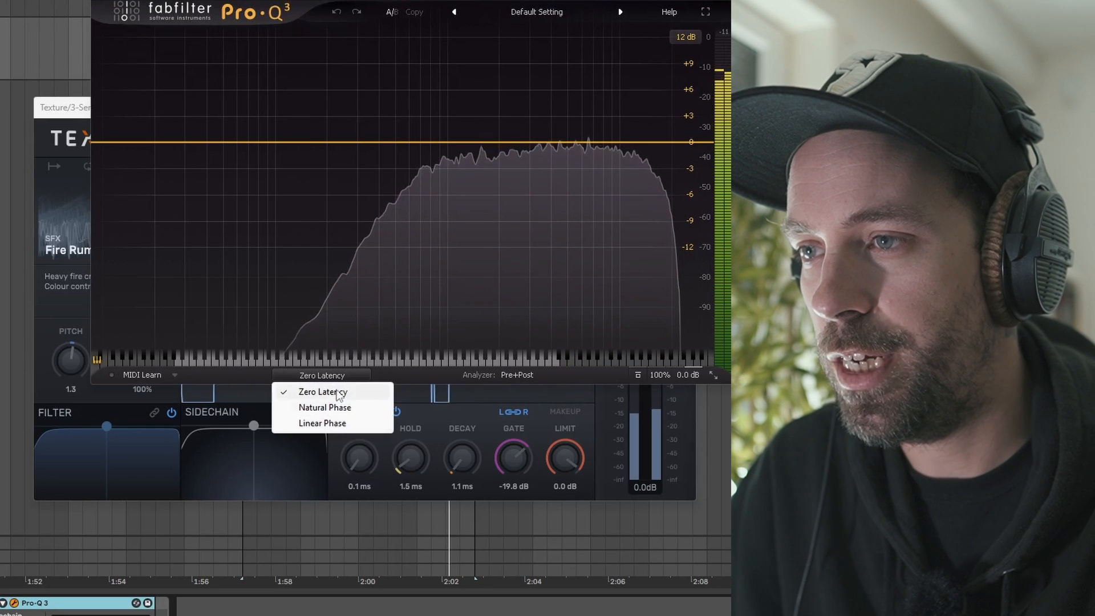
pyautogui.moveTo(92, 147); pyautogui.dragTo(462, 164)
pyautogui.moveTo(611, 143); pyautogui.dragTo(600, 173)
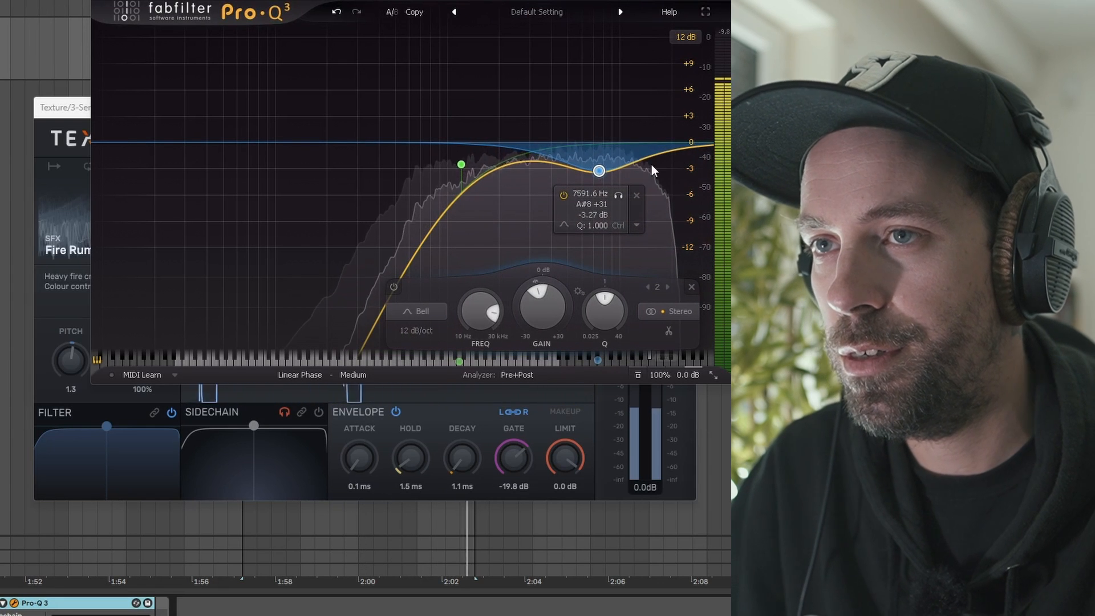
# Raise the low cut's frequency on Texture's Pro-Q 3, move the bell higher with a shallower cut, and stop playback.
pyautogui.moveTo(460, 165); pyautogui.dragTo(483, 167)
pyautogui.moveTo(599, 172); pyautogui.dragTo(624, 154)
pyautogui.moveTo(488, 163); pyautogui.dragTo(506, 166)
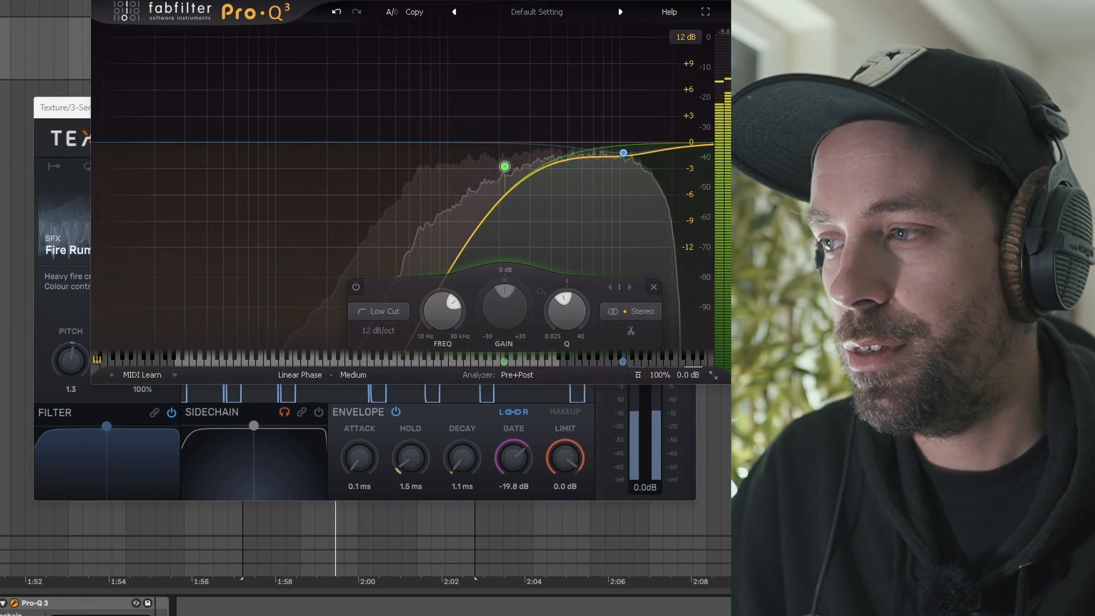
pyautogui.press('space')
pyautogui.click(727, 2)
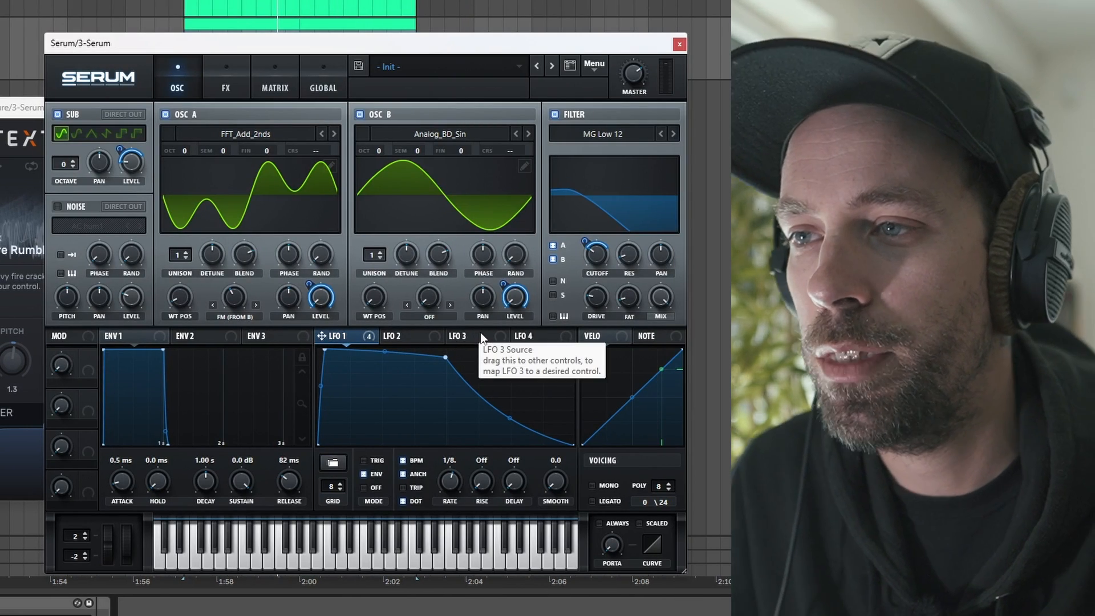
# Shape LFO 3 into a brief initial spike in envelope mode at 1/8 rate and assign it to Osc B's coarse pitch with an amount of 37.
pyautogui.click(480, 335)
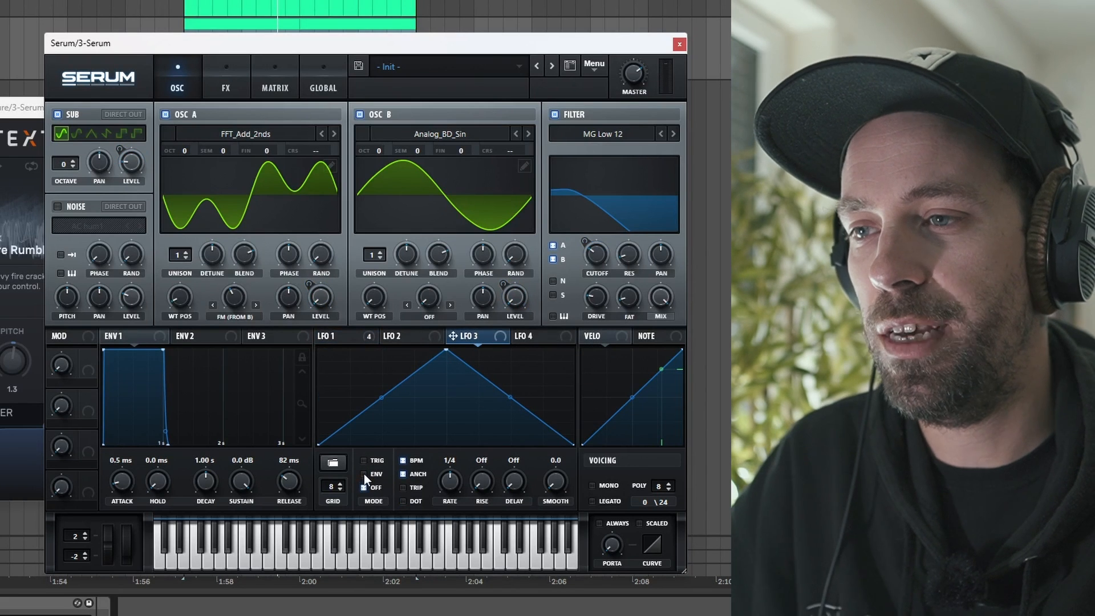
pyautogui.moveTo(446, 350); pyautogui.dragTo(335, 434)
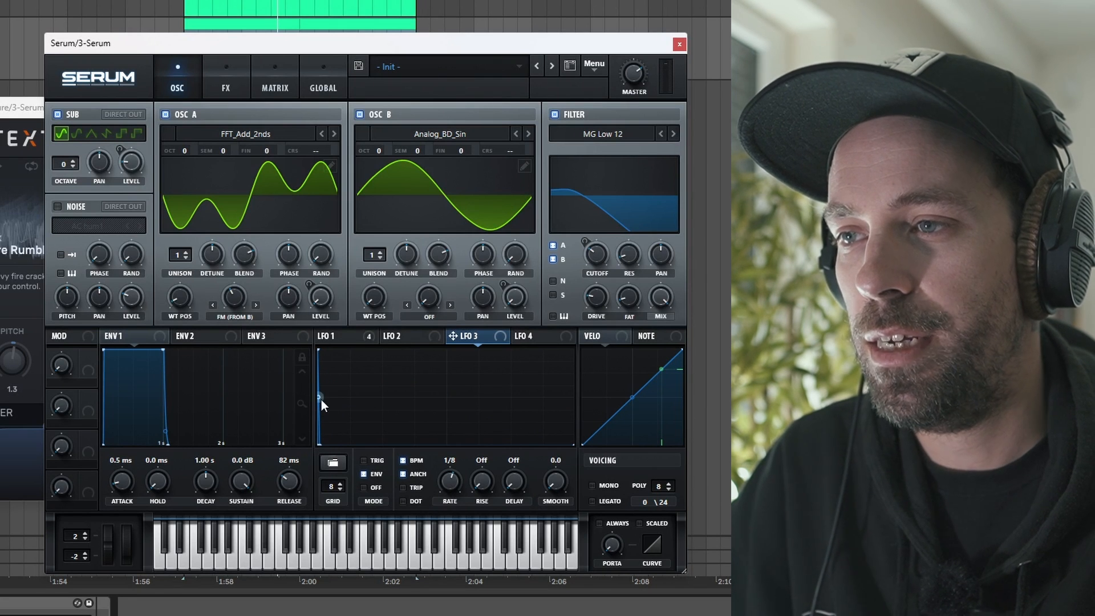
pyautogui.moveTo(511, 154); pyautogui.dragTo(512, 150)
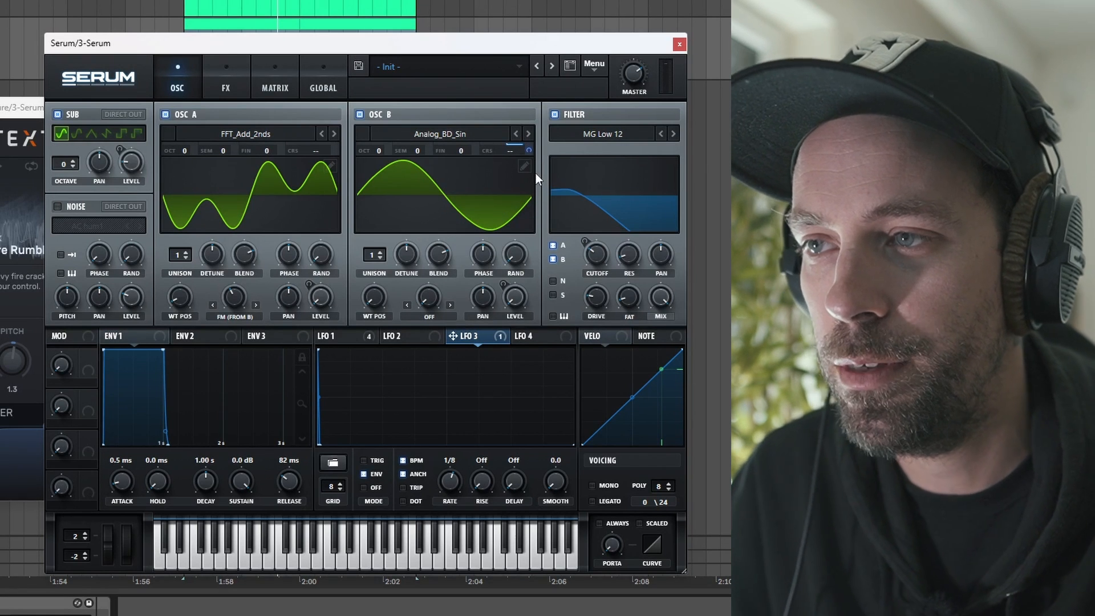
pyautogui.moveTo(530, 150); pyautogui.dragTo(530, 139)
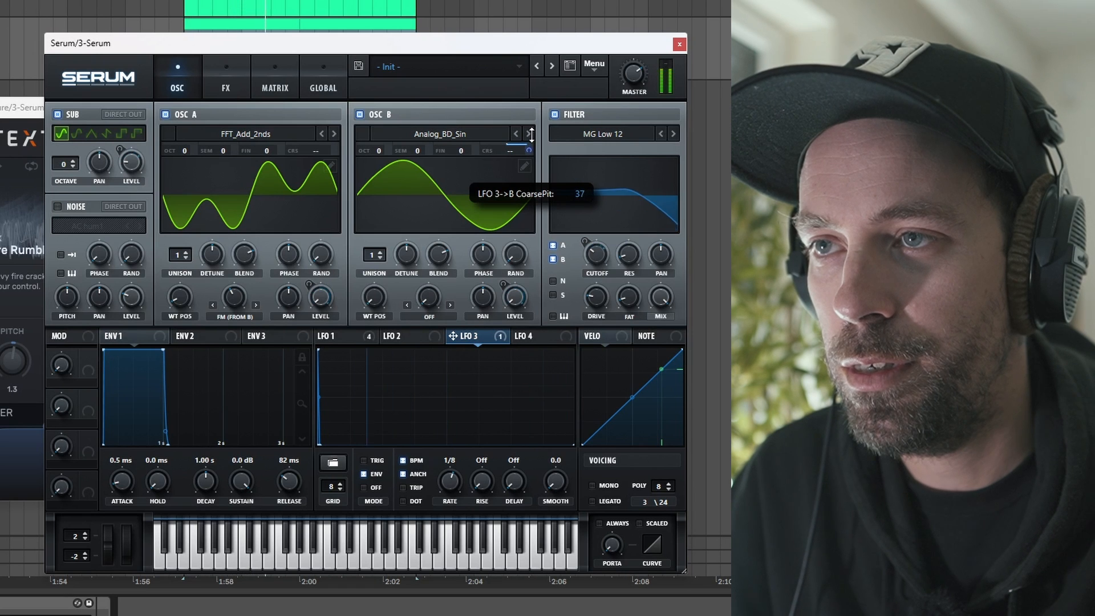
# Adjust the length of LFO 3's pitch spike with Osc A temporarily switched off, and re-enable Osc A.
pyautogui.click(164, 115)
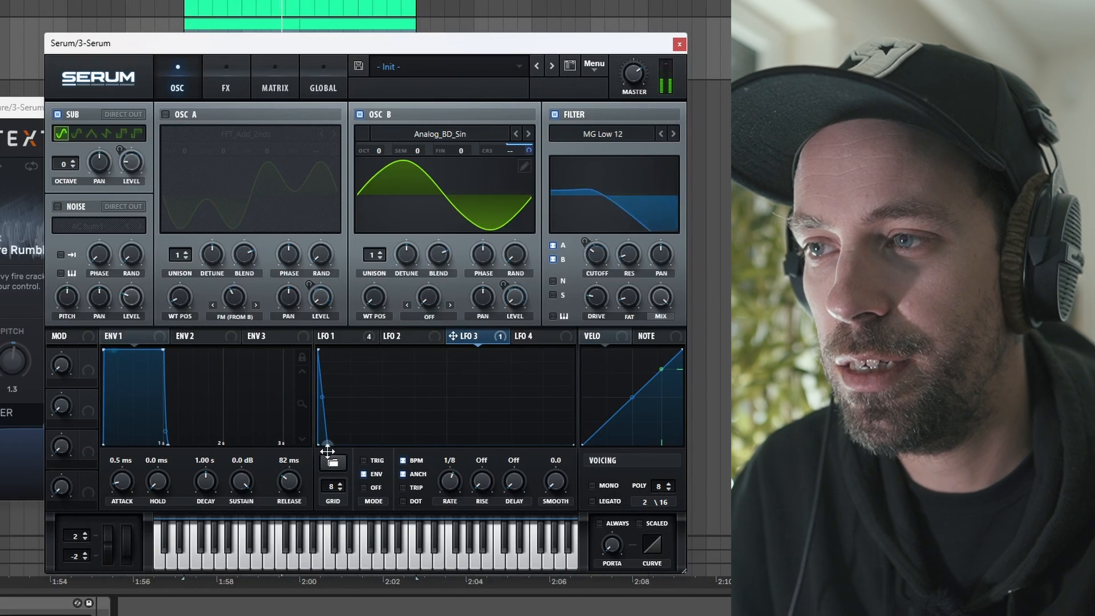
pyautogui.moveTo(330, 443); pyautogui.dragTo(321, 452)
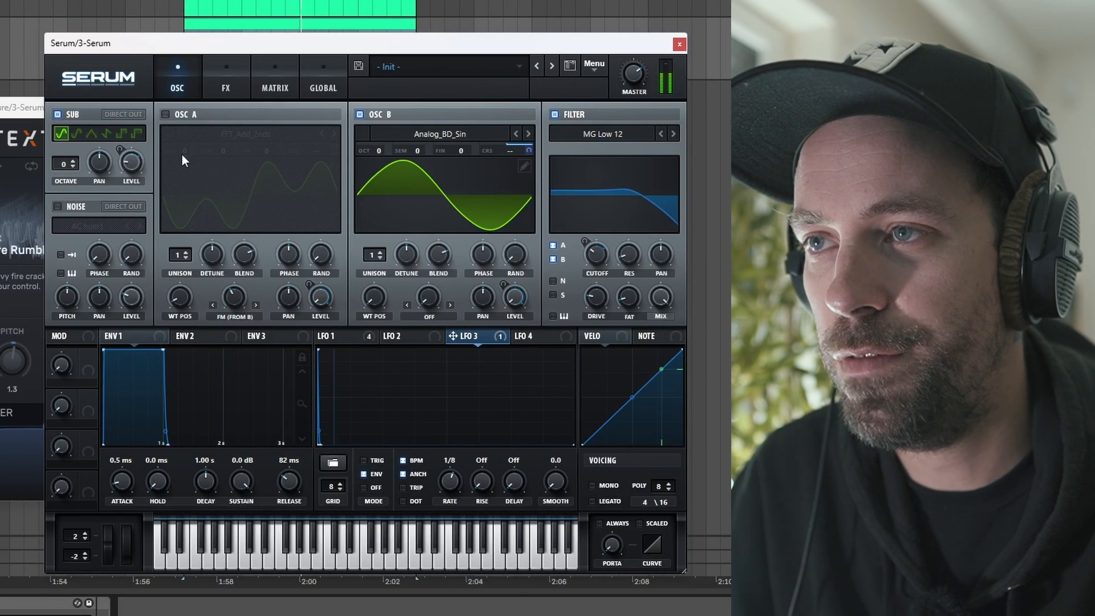
pyautogui.click(165, 114)
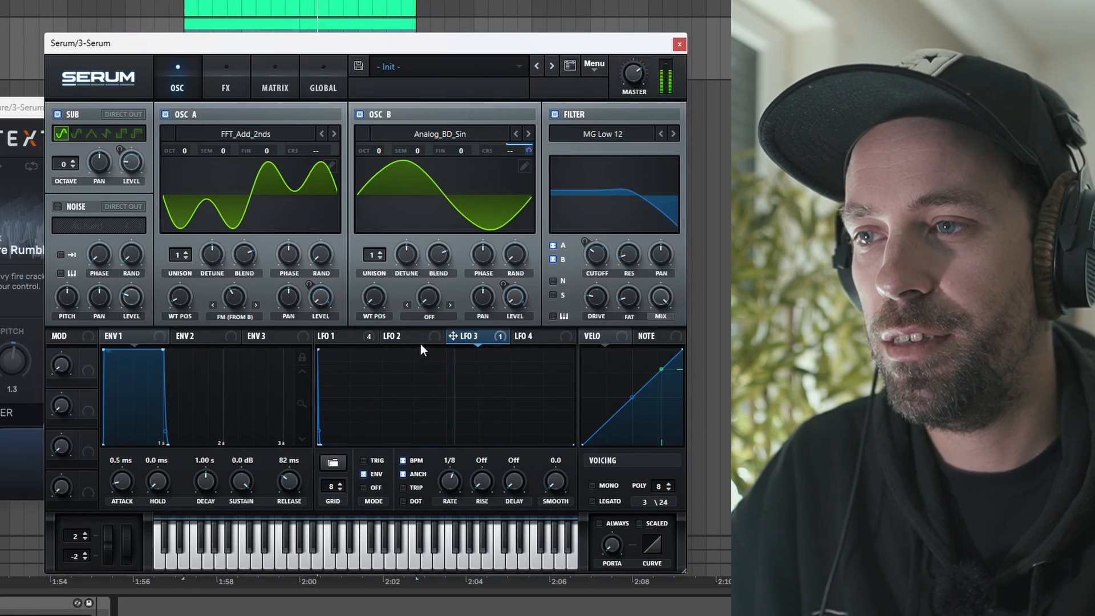
# Set LFO 3's rate to 1/4, bend its spike into a short curved decay, and close Serum.
pyautogui.moveTo(454, 488); pyautogui.dragTo(454, 492)
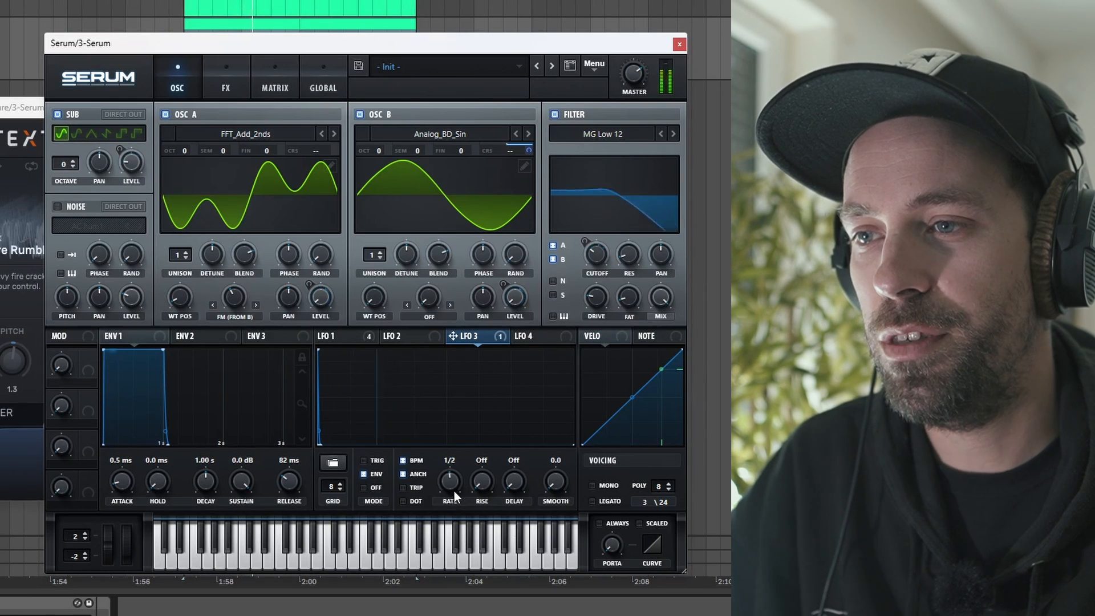
pyautogui.moveTo(330, 444); pyautogui.dragTo(330, 456)
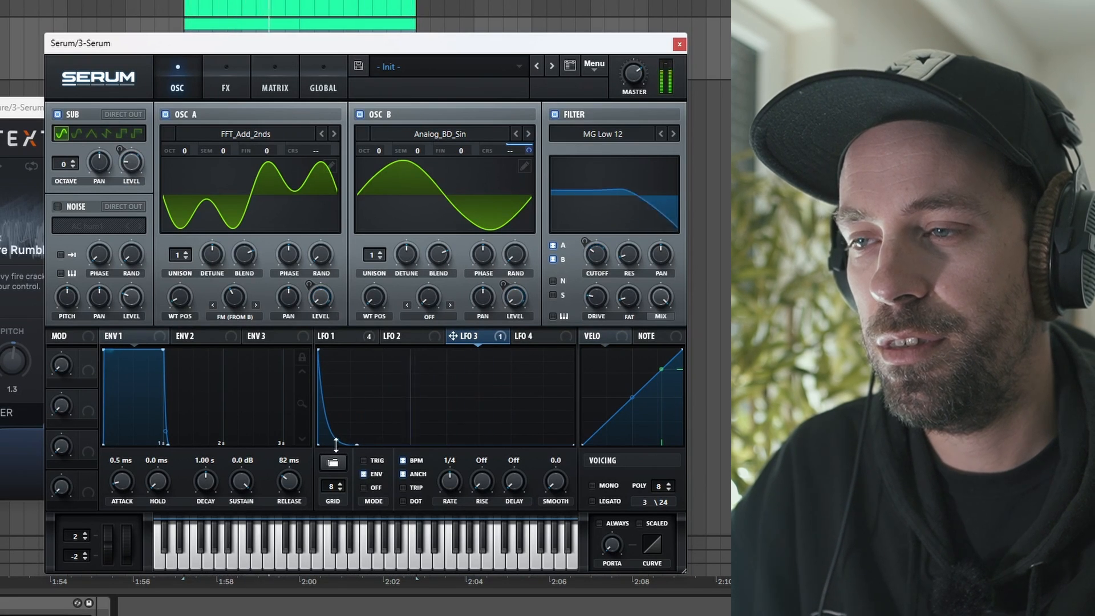
pyautogui.moveTo(355, 445); pyautogui.dragTo(351, 450)
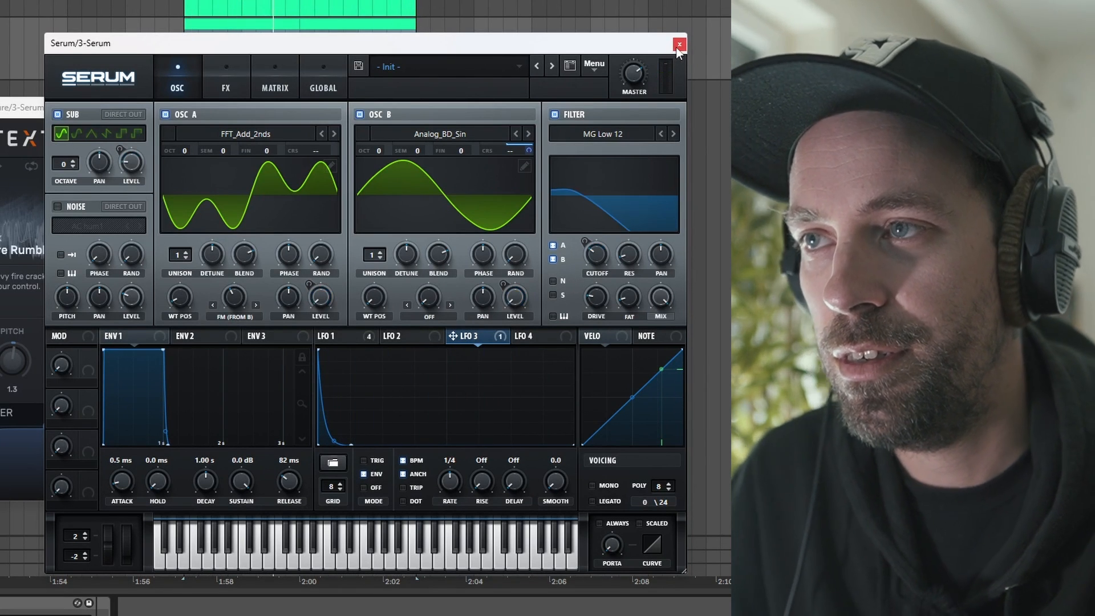
pyautogui.click(679, 44)
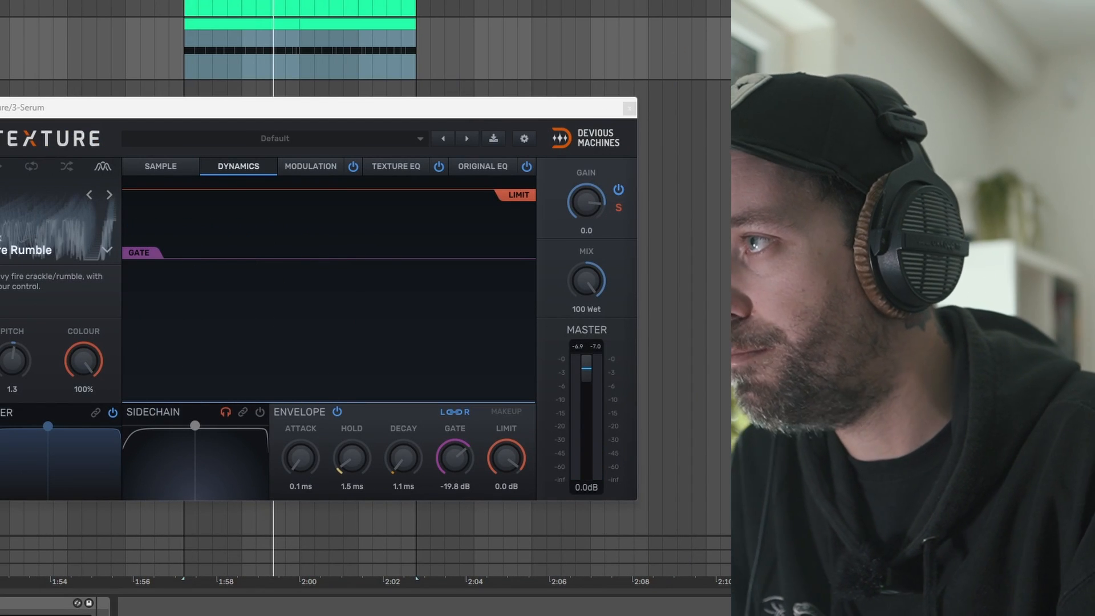
# Add a Pro-Q 3 at the end of the Serum track's chain with a narrow bell cut of about 12 dB near 500 Hz.
pyautogui.moveTo(155, 550); pyautogui.dragTo(172, 611)
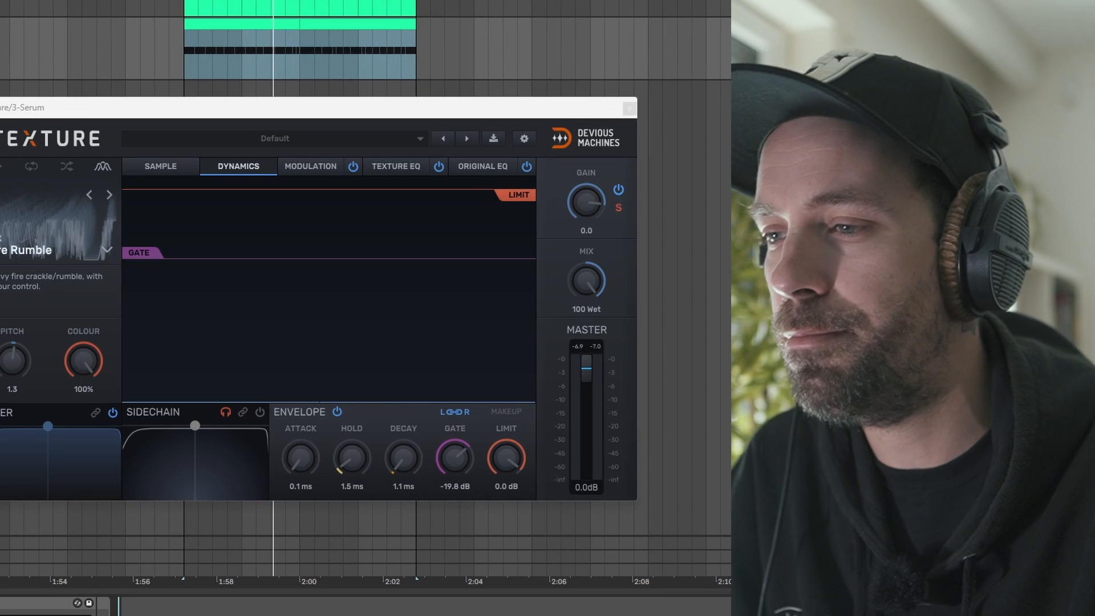
pyautogui.press('space')
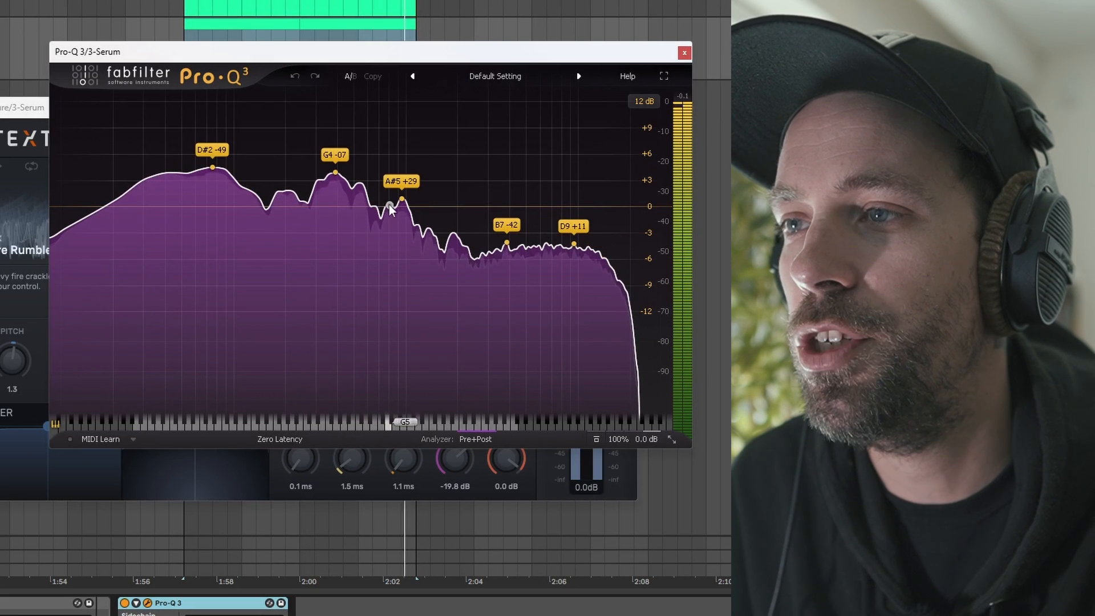
pyautogui.moveTo(369, 211); pyautogui.dragTo(355, 310)
pyautogui.moveTo(416, 374); pyautogui.dragTo(421, 378)
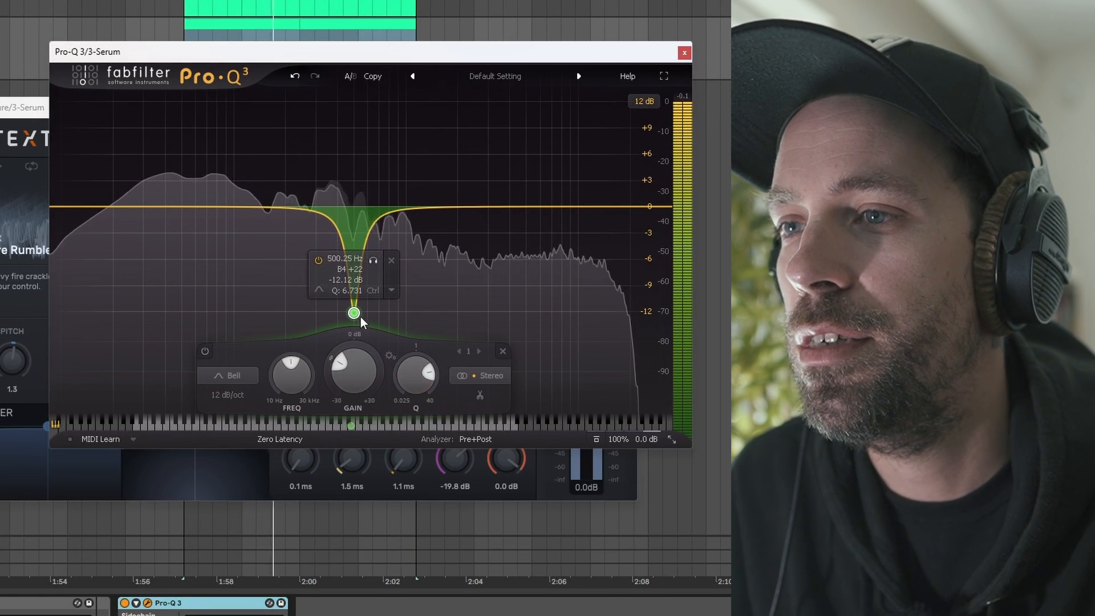
# Add a 12 dB/oct high cut to roll off the bass's top end, and close the Pro-Q 3 and Texture windows.
pyautogui.click(645, 207)
pyautogui.moveTo(645, 208); pyautogui.dragTo(576, 209)
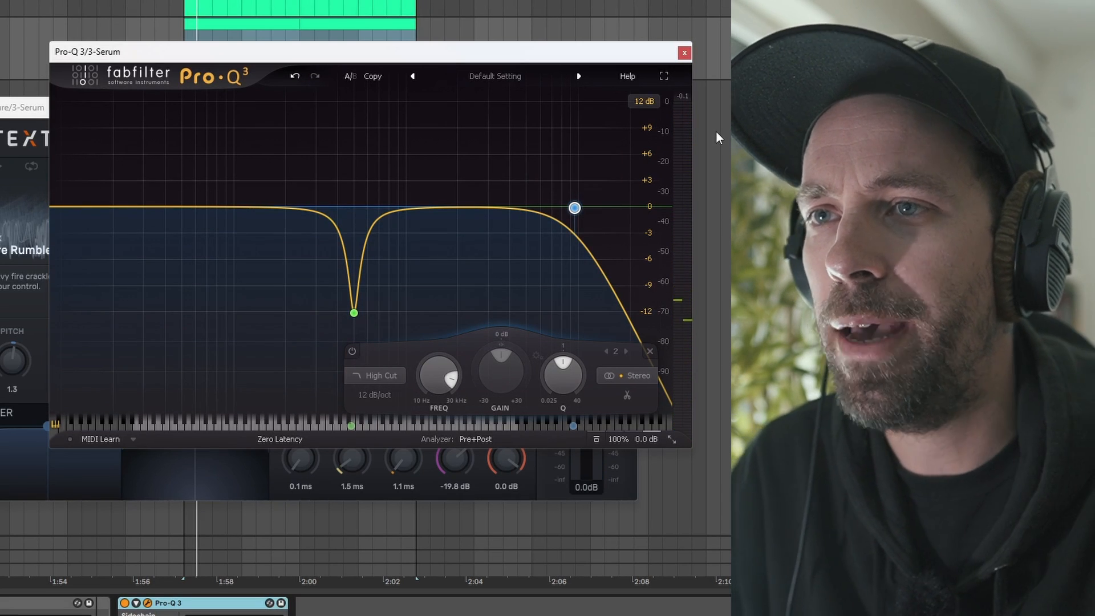
pyautogui.click(685, 55)
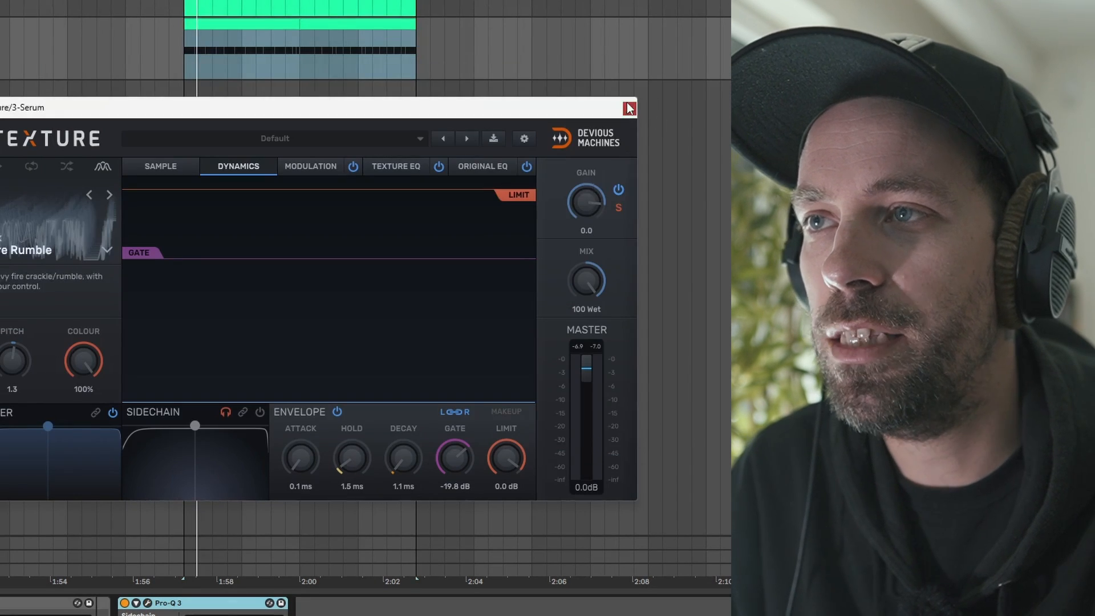
pyautogui.click(630, 108)
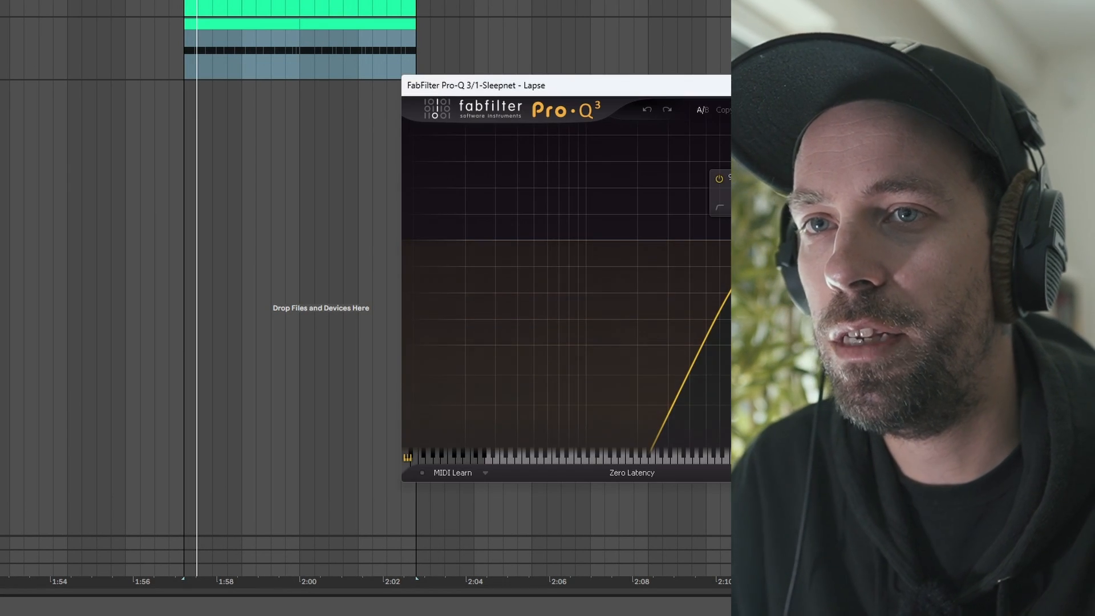
# Play the Sleepnet - Lapse reference, set the loop to 4 bars from bar 85, and compare it with the recreated bass.
pyautogui.click(1030, 85)
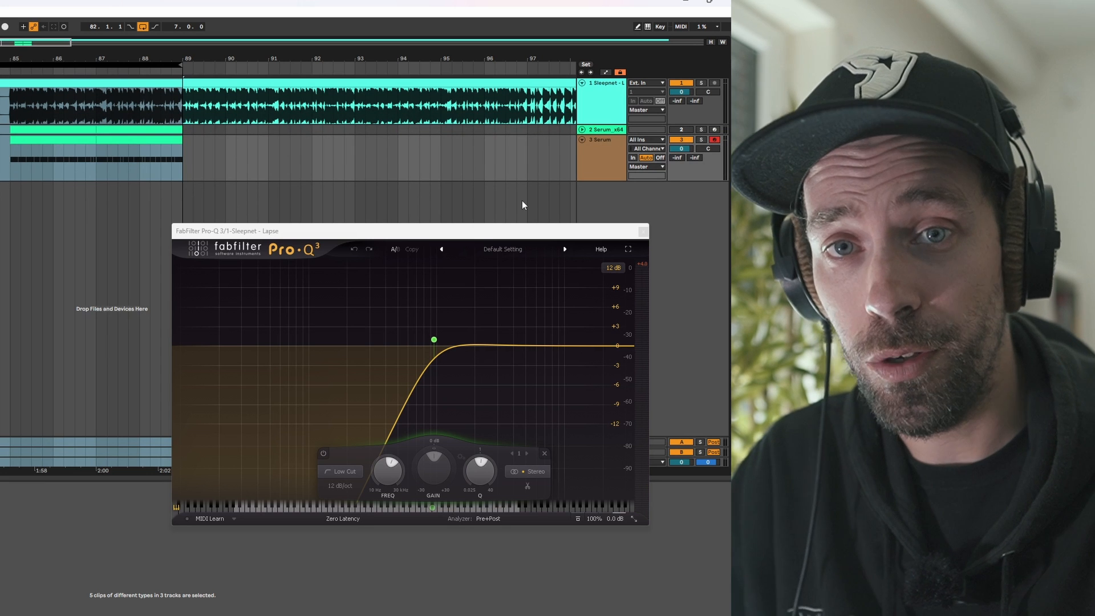
pyautogui.press('space')
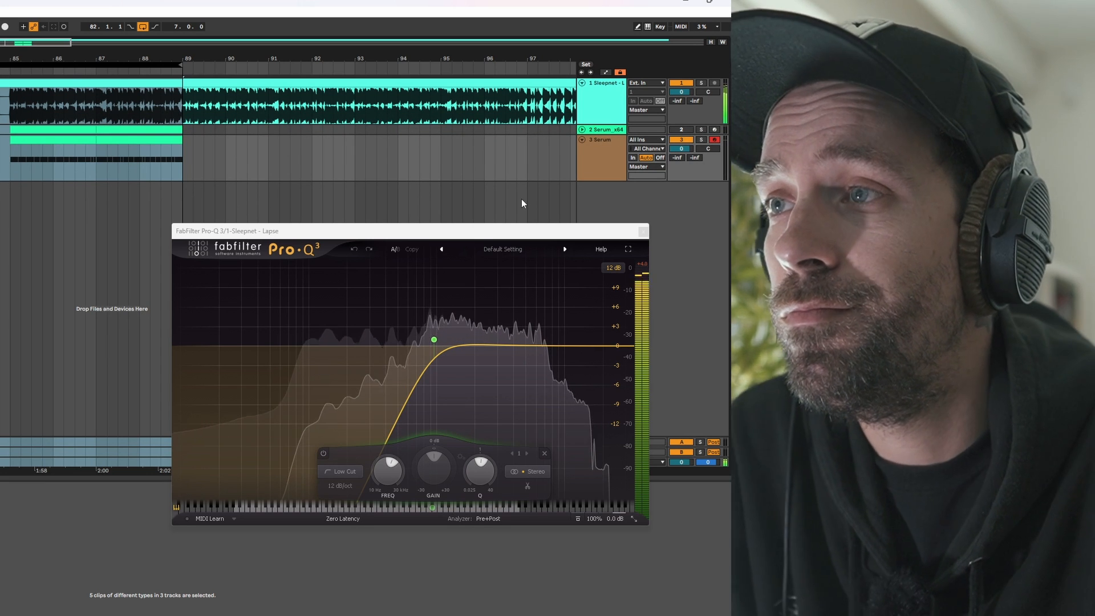
pyautogui.moveTo(0, 65); pyautogui.dragTo(11, 64)
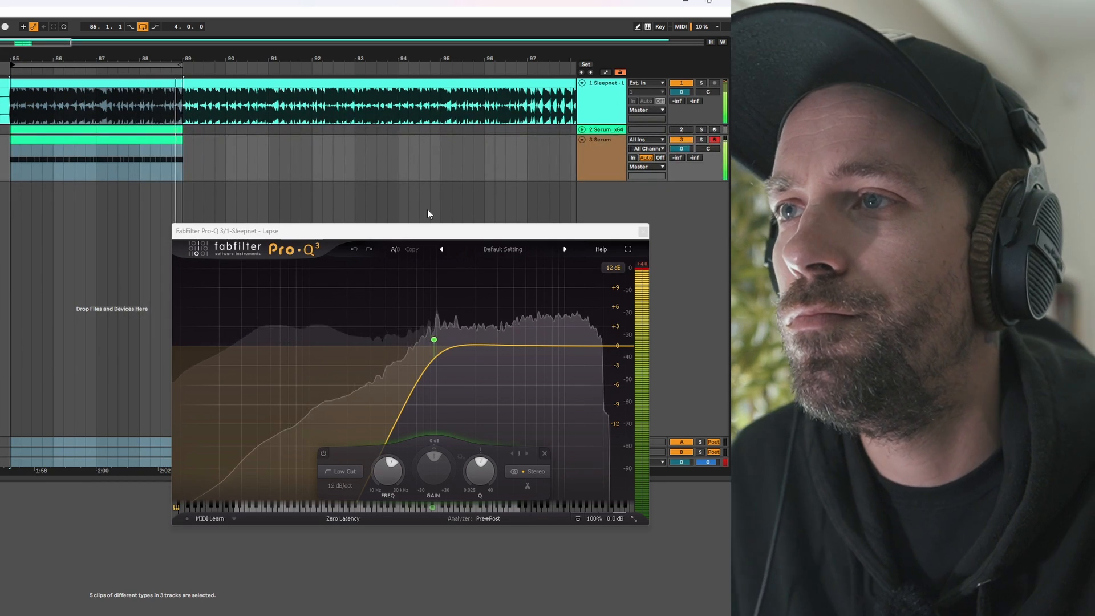
pyautogui.press('space')
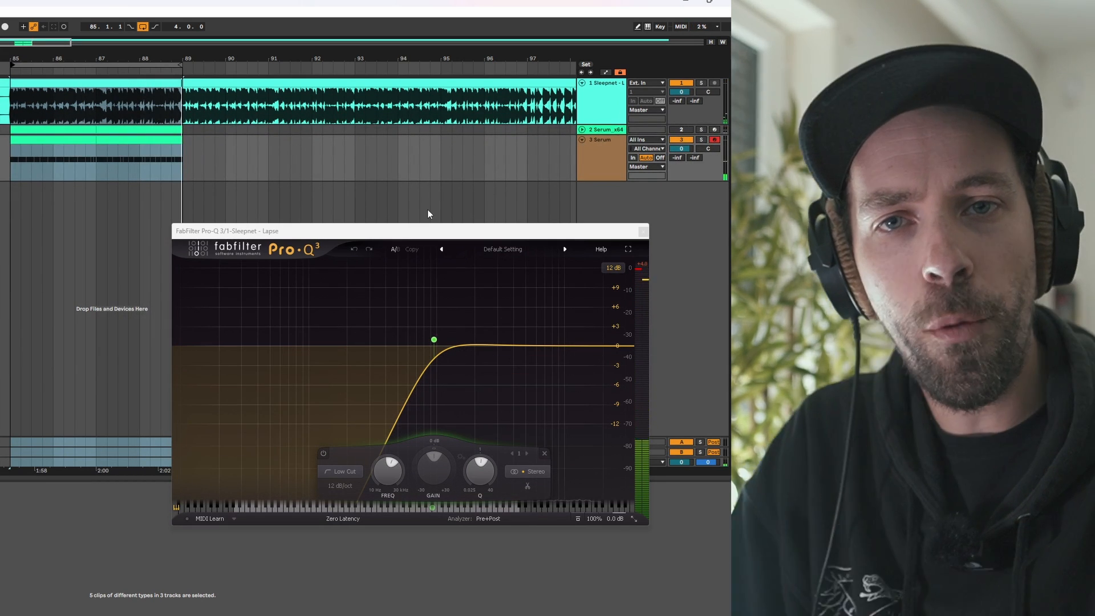